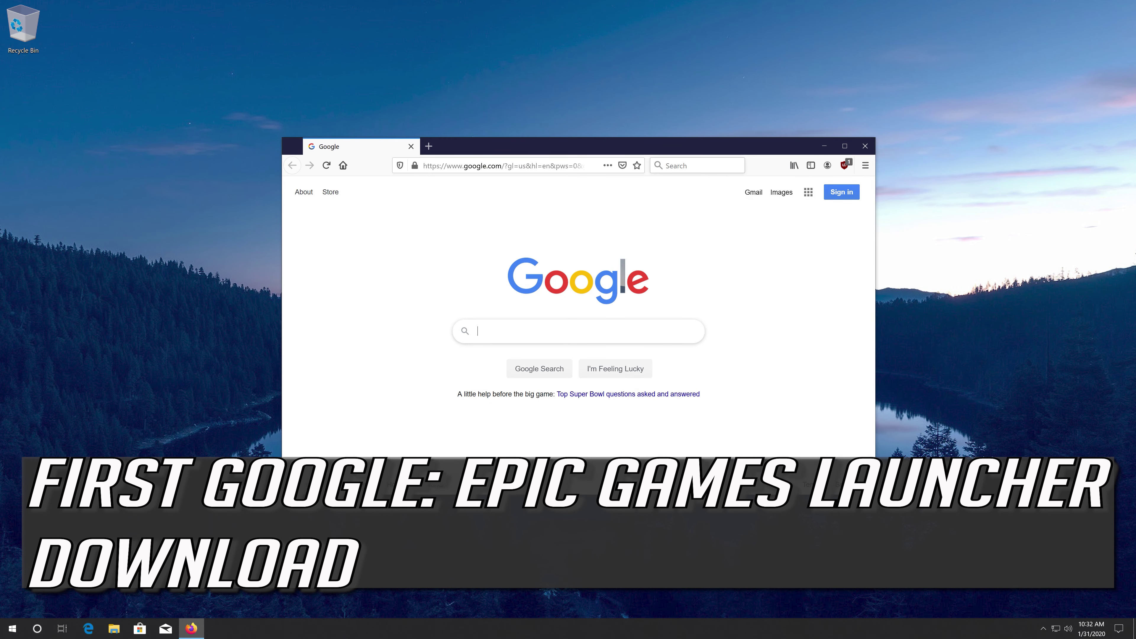
- Search the web for "epic games launcher download"
{"action": "left_click", "coordinate": [698, 166]}
{"action": "type", "text": "epic"}
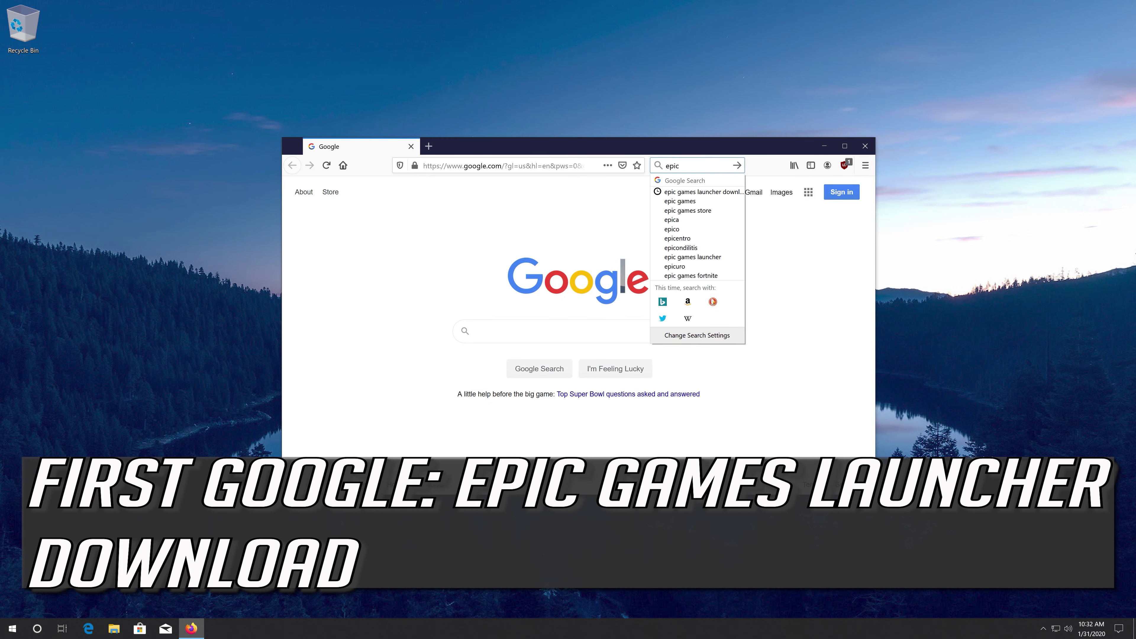
{"action": "type", "text": " games laun"}
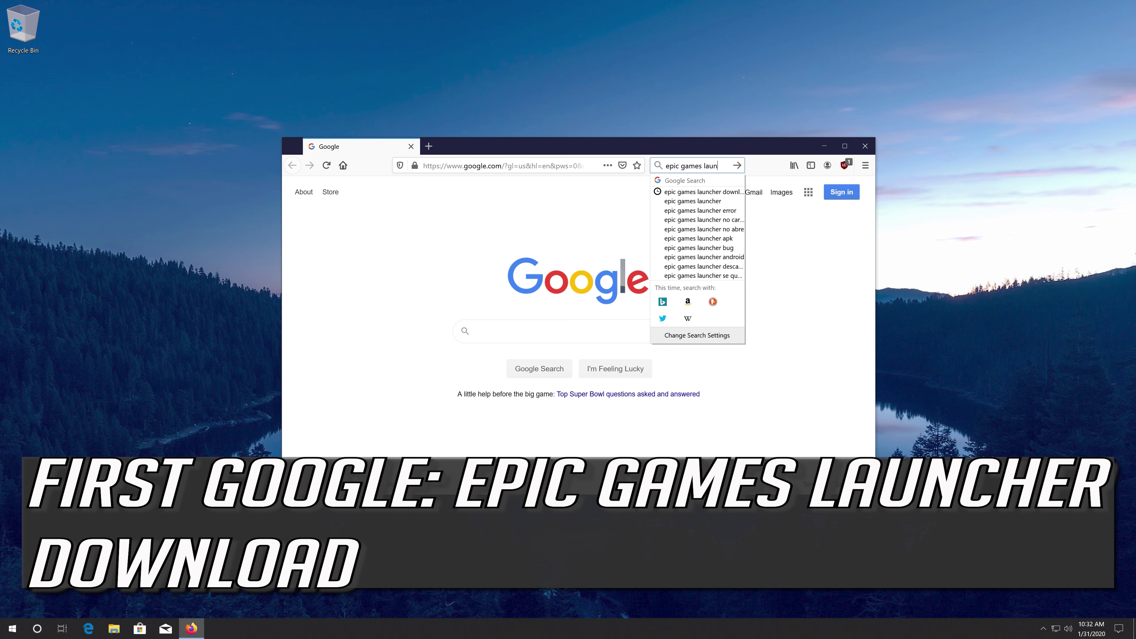
{"action": "type", "text": "cher download"}
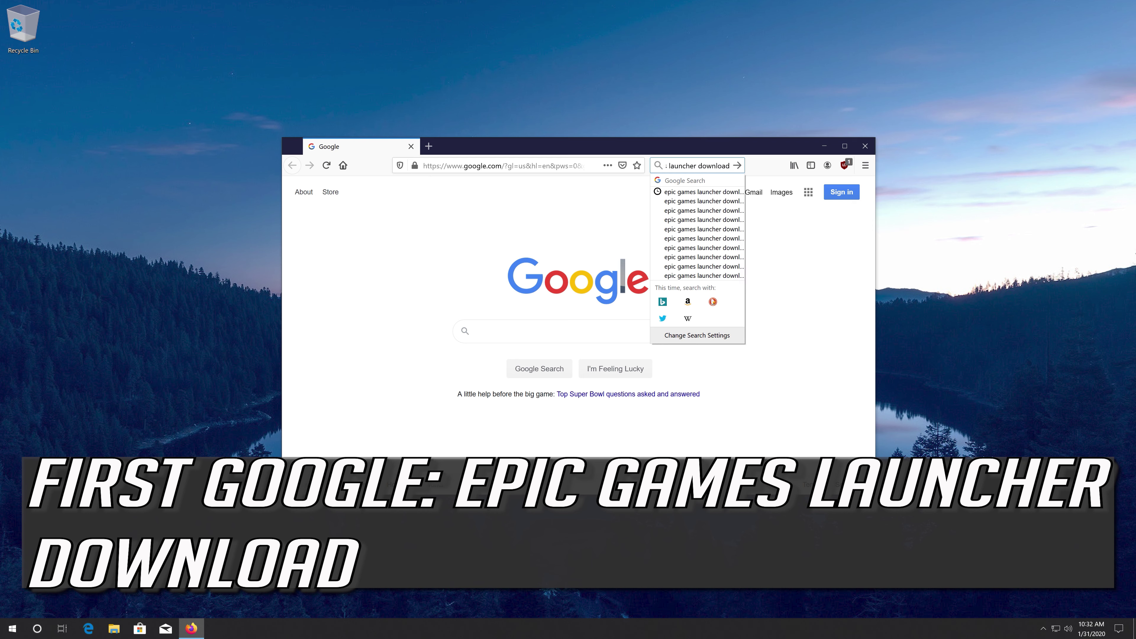
{"action": "key", "text": "Return"}
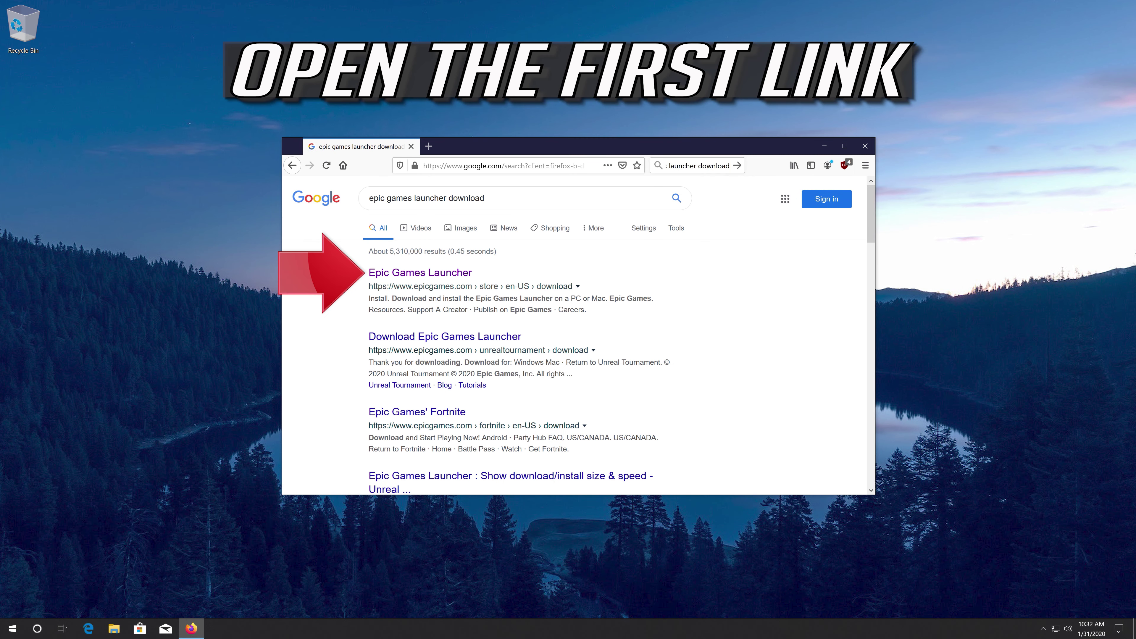
- Download EpicInstaller-10.7.0.msi from the official Epic Games Launcher result, save the file and close the browser
{"action": "left_click", "coordinate": [435, 273]}
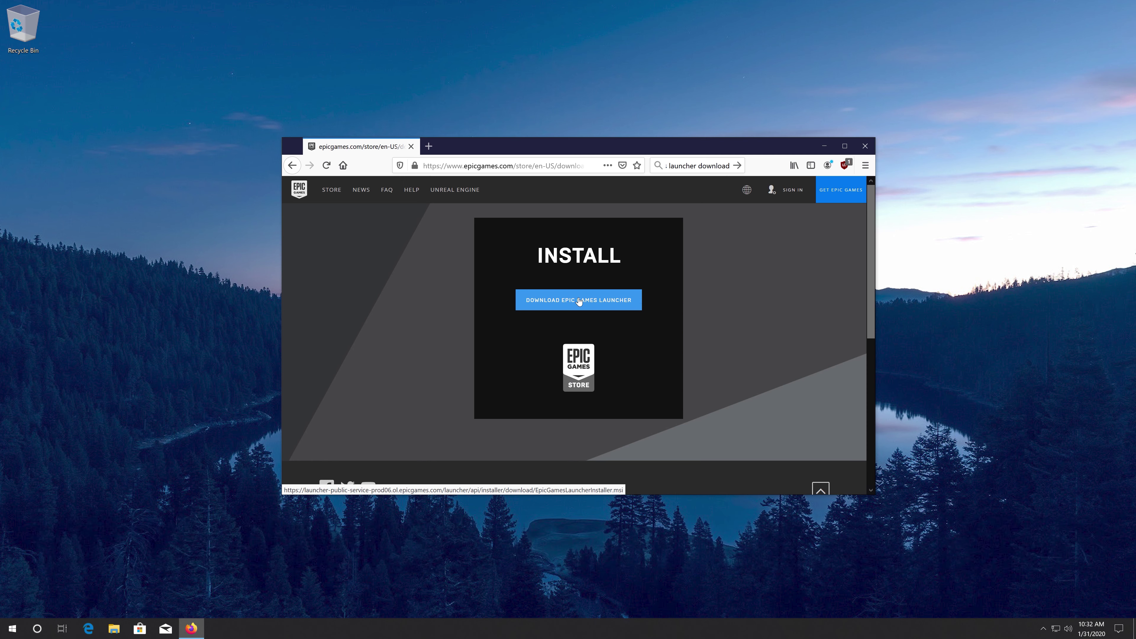
{"action": "left_click", "coordinate": [578, 301]}
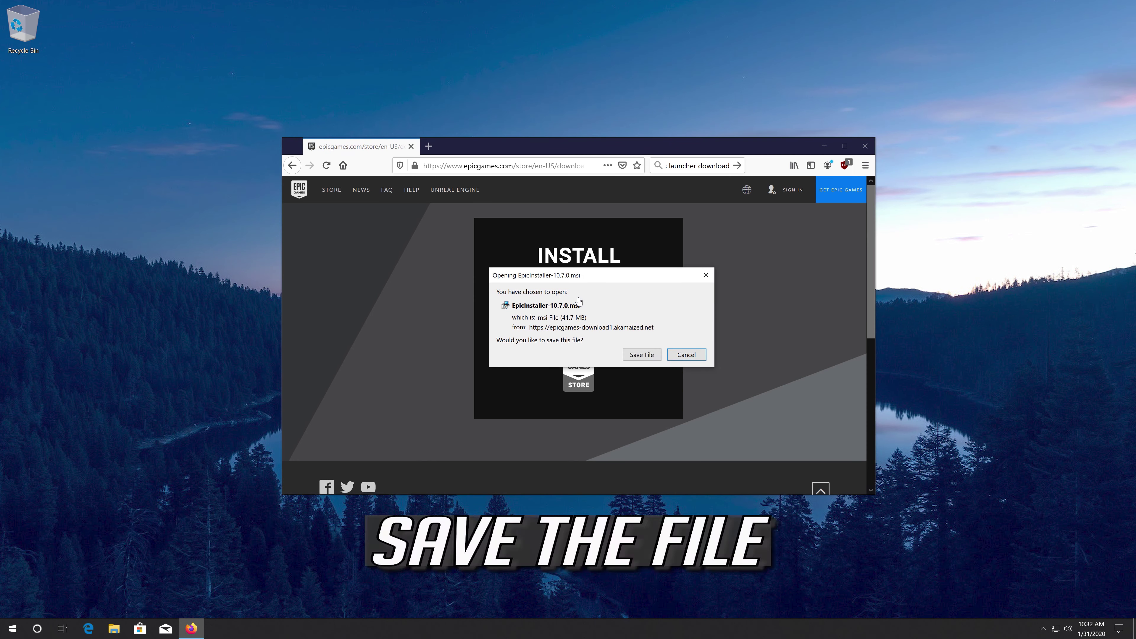
{"action": "left_click", "coordinate": [641, 356]}
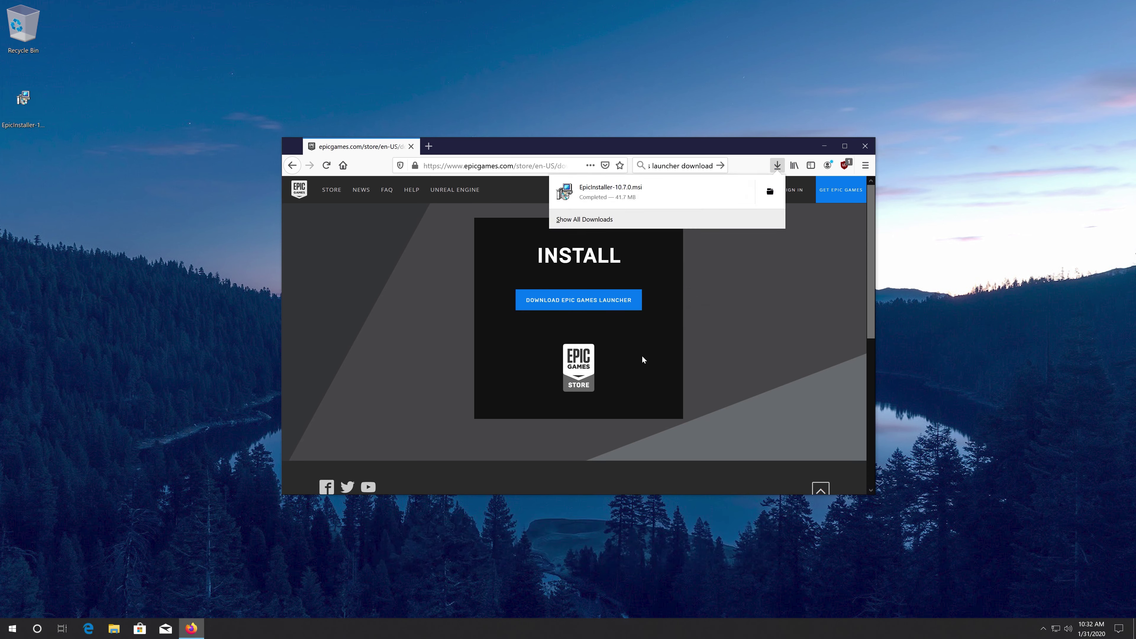
{"action": "left_click", "coordinate": [861, 149]}
{"action": "left_click", "coordinate": [861, 149]}
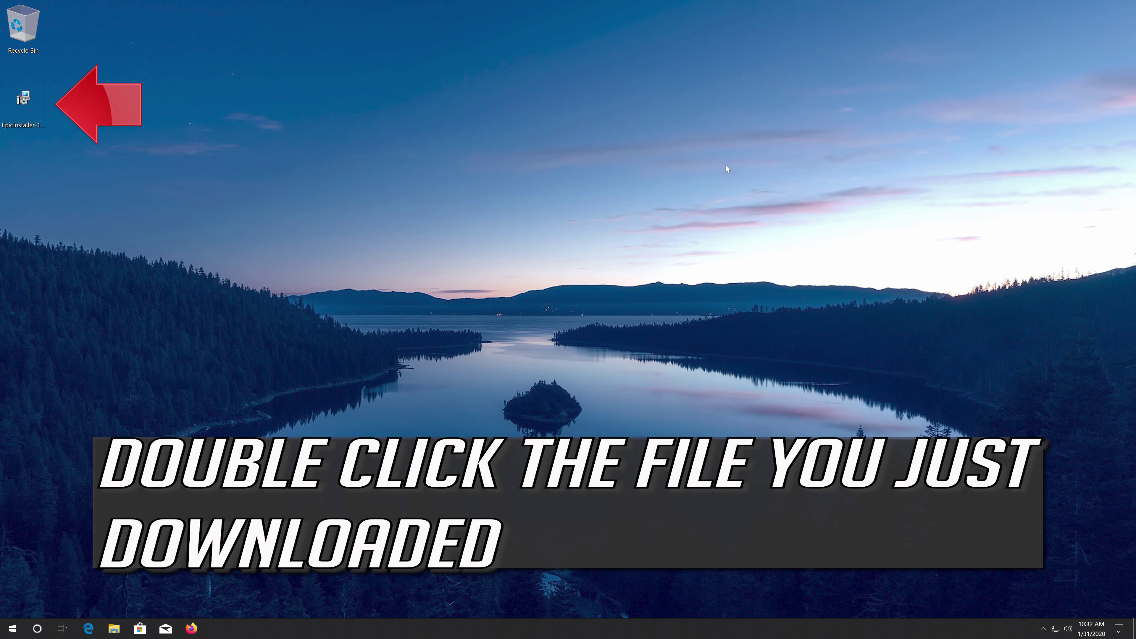
- Run the downloaded installer to install the Epic Games Launcher in the default folder, including its prerequisites and .NET Framework 3.5
{"action": "double_click", "coordinate": [23, 100]}
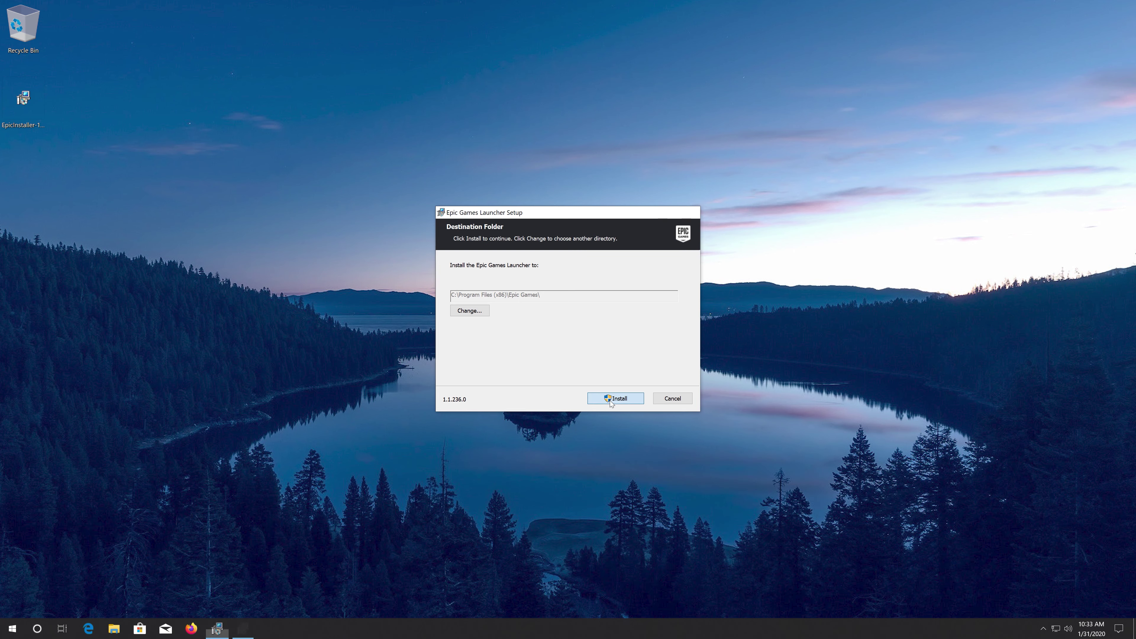
{"action": "left_click", "coordinate": [609, 400]}
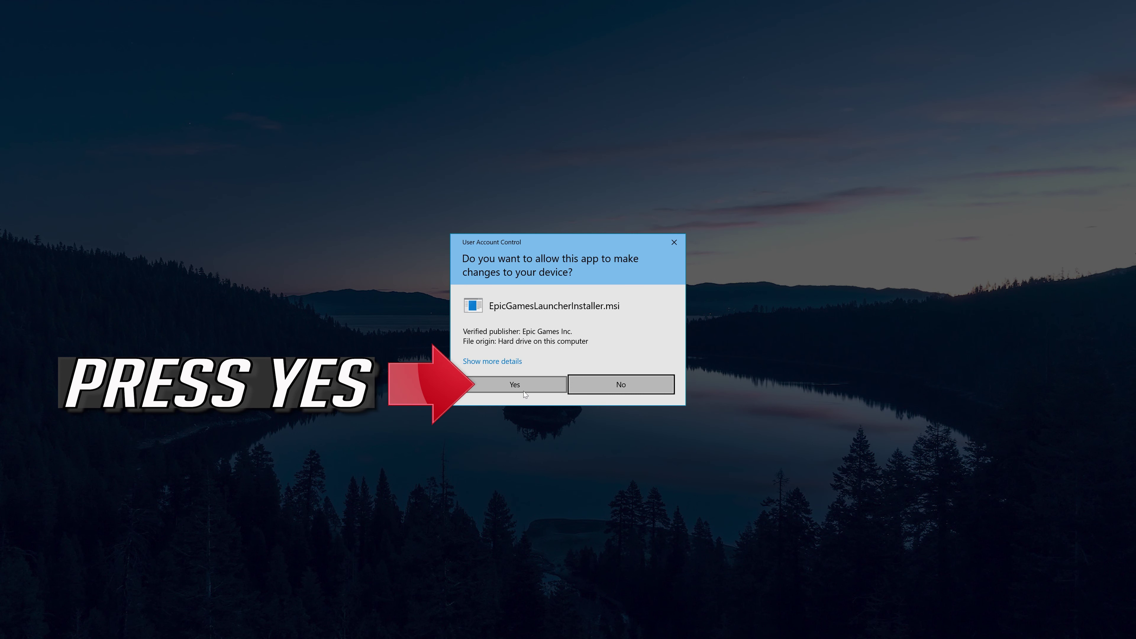
{"action": "left_click", "coordinate": [519, 389]}
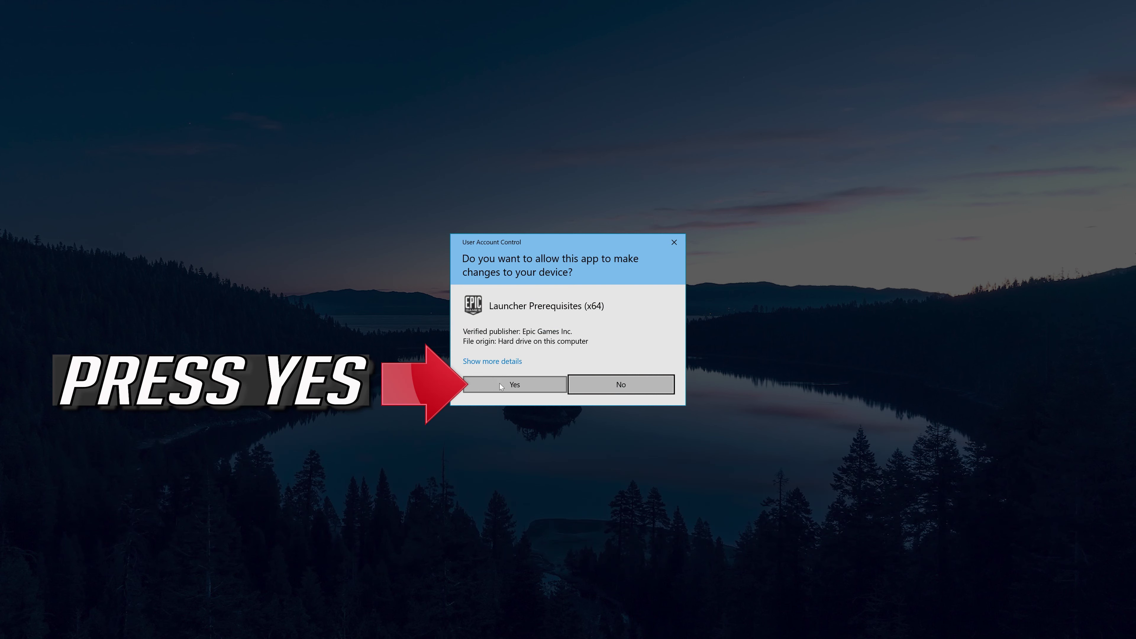
{"action": "left_click", "coordinate": [515, 384]}
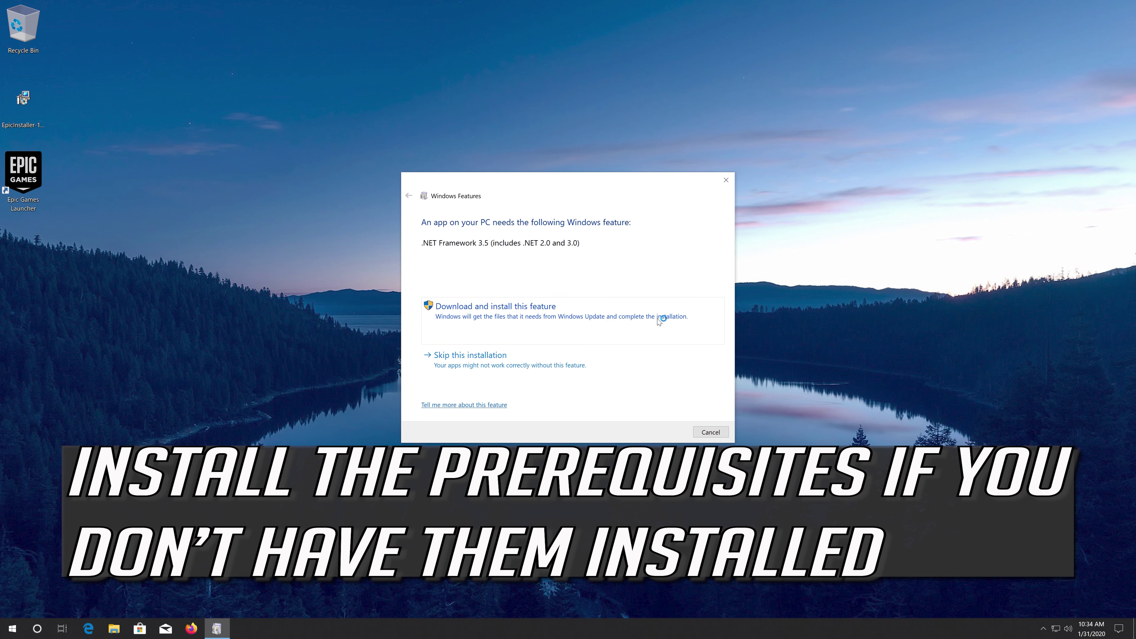
{"action": "left_click", "coordinate": [488, 313]}
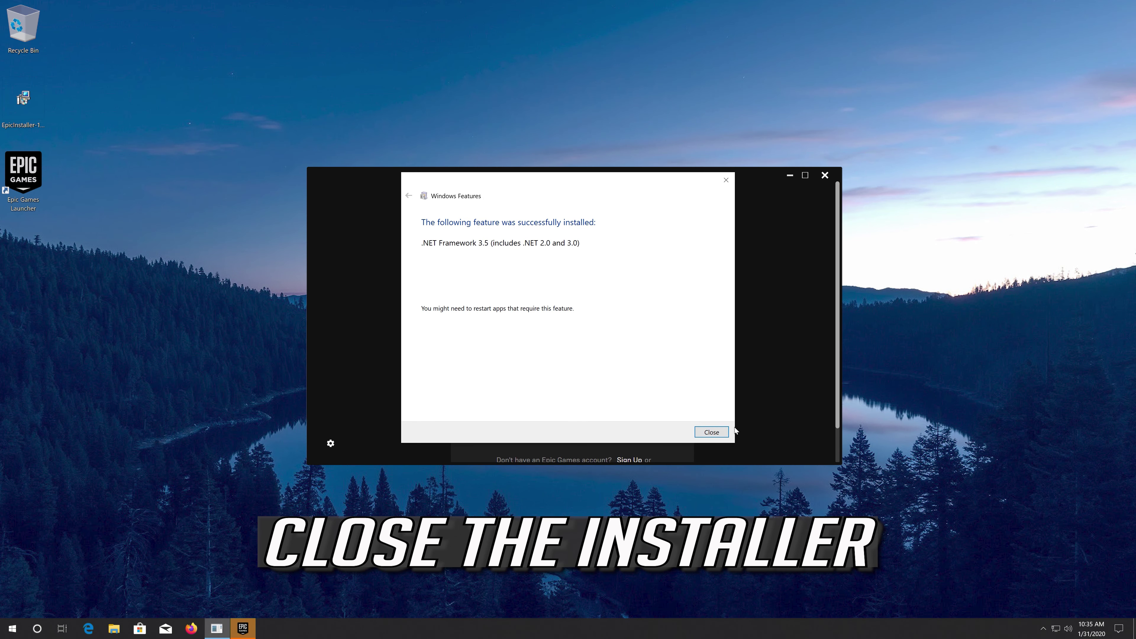
{"action": "left_click", "coordinate": [711, 432]}
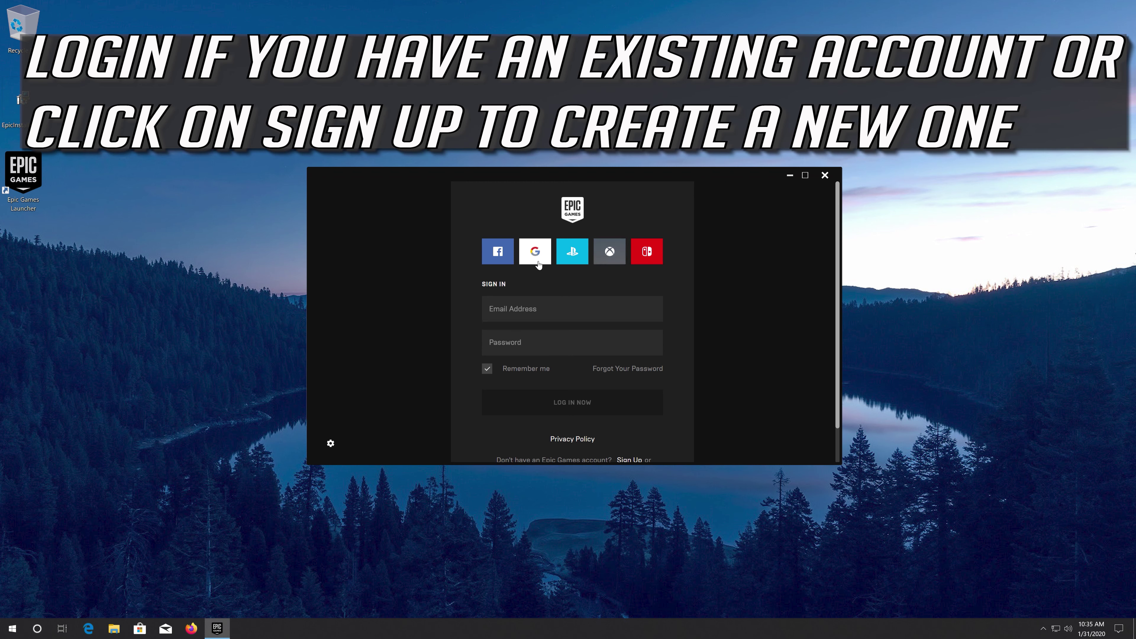
- Log in to the launcher with an Epic Games account's e-mail and password, keeping Remember me enabled
{"action": "left_click", "coordinate": [630, 460]}
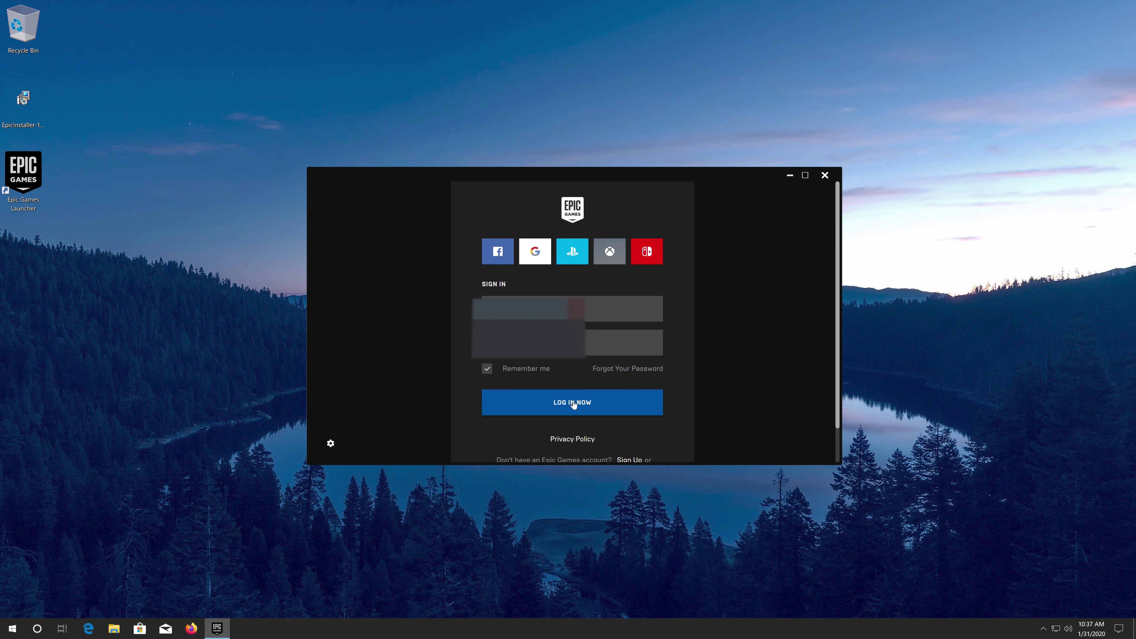
{"action": "left_click", "coordinate": [573, 400]}
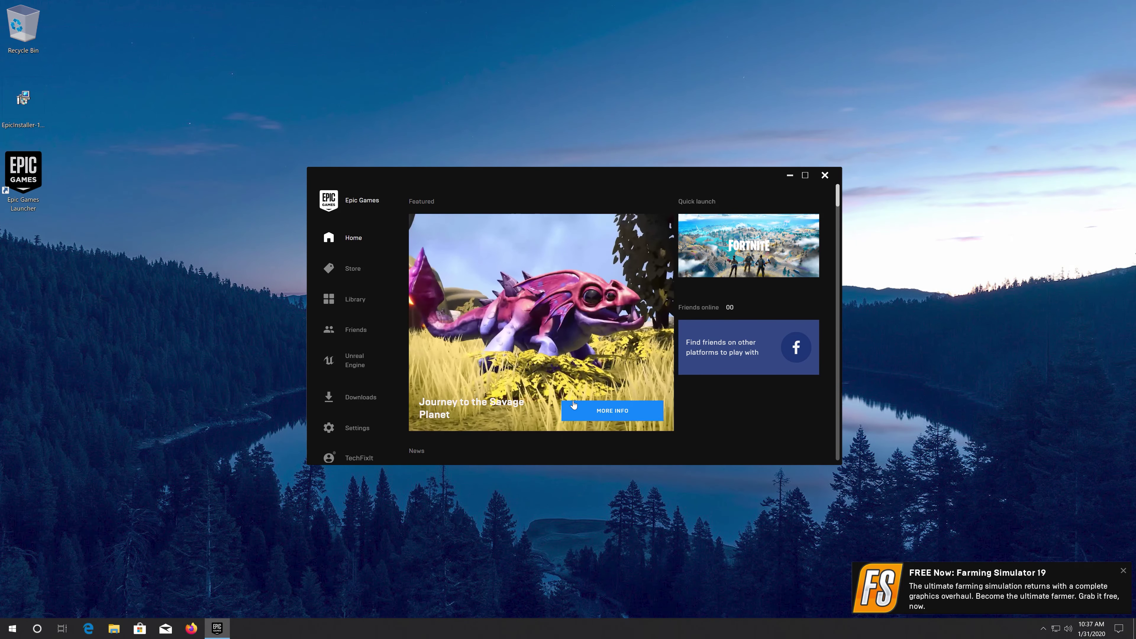
- Search the launcher's store for "fortnite", open the Fortnite page and get the free game for the library
{"action": "left_click", "coordinate": [348, 268]}
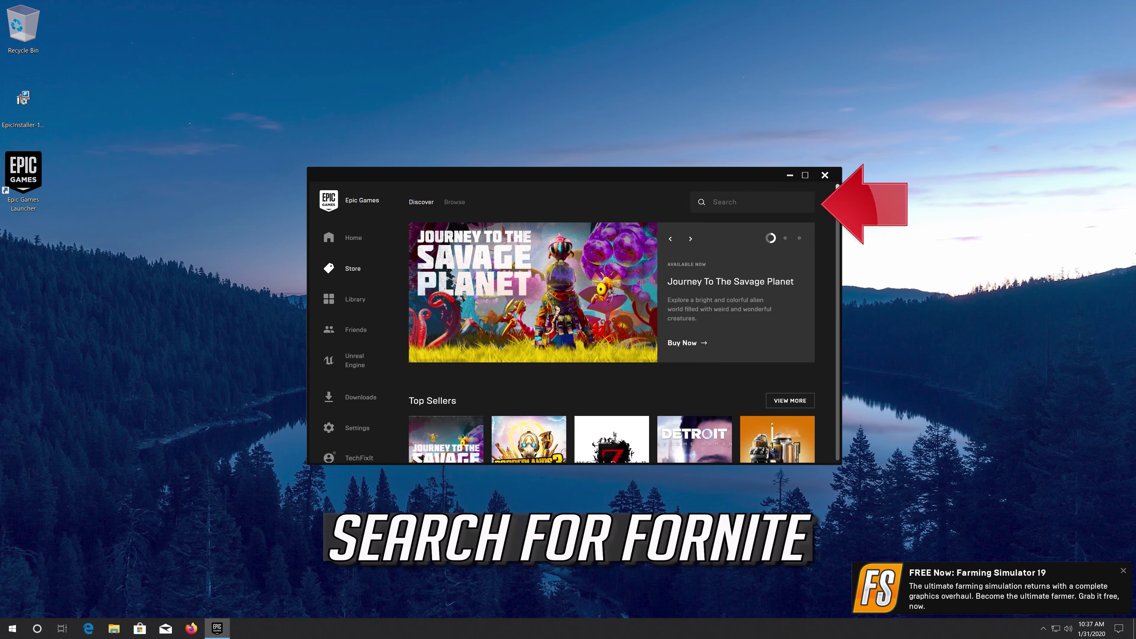
{"action": "left_click", "coordinate": [713, 202]}
{"action": "type", "text": "for"}
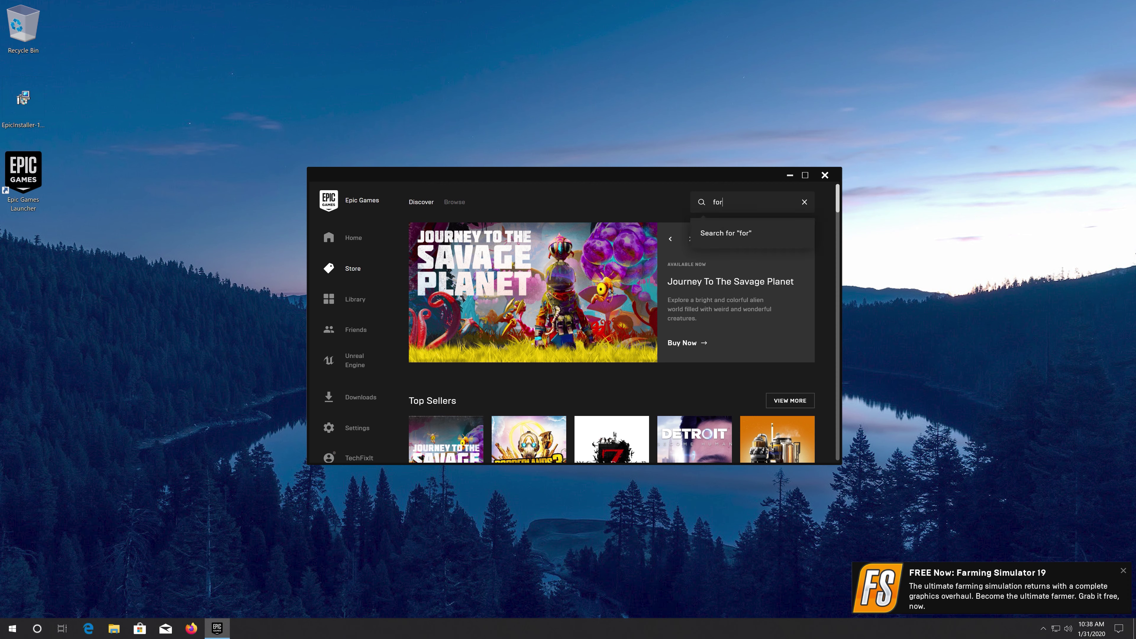
{"action": "type", "text": "tnite"}
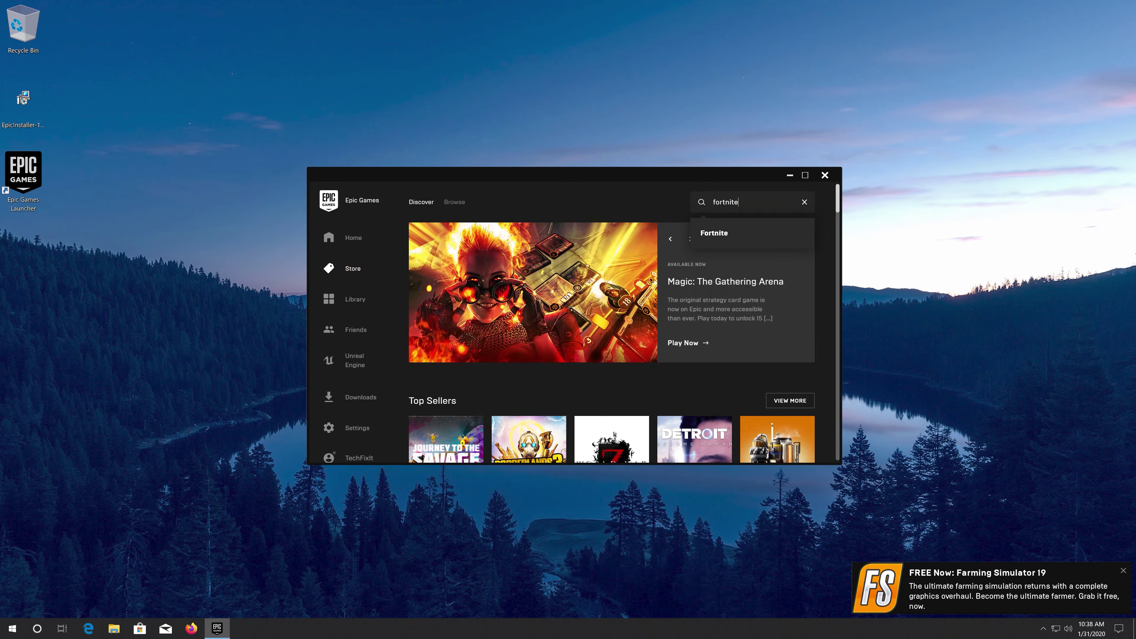
{"action": "left_click", "coordinate": [721, 232]}
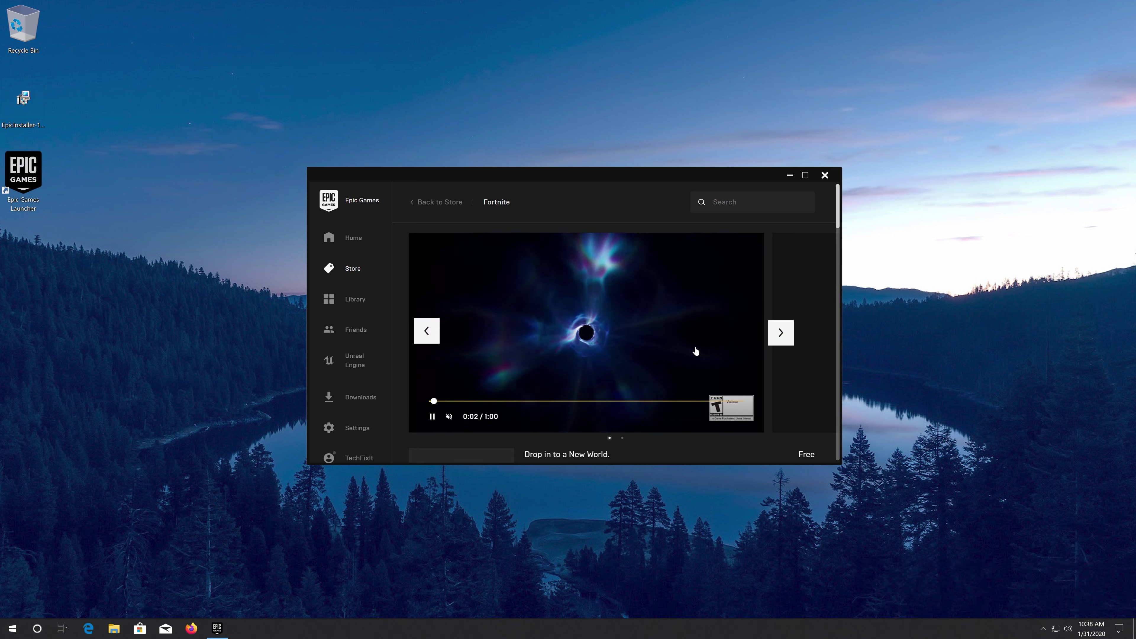
{"action": "scroll", "coordinate": [709, 338], "scroll_direction": "down", "scroll_amount": 3}
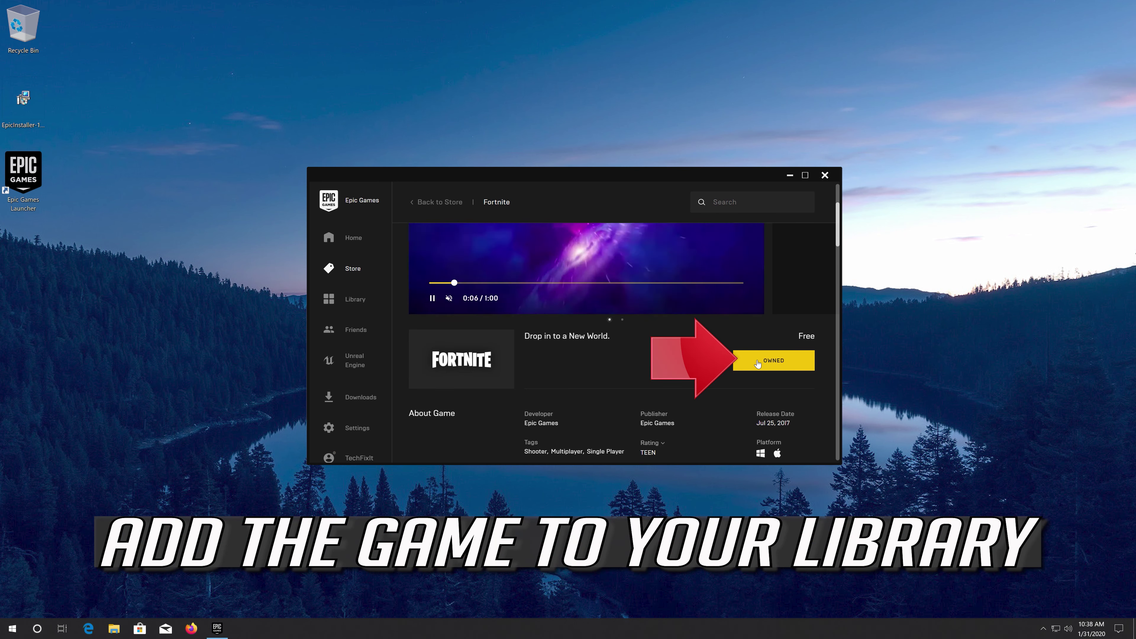
{"action": "left_click", "coordinate": [775, 363]}
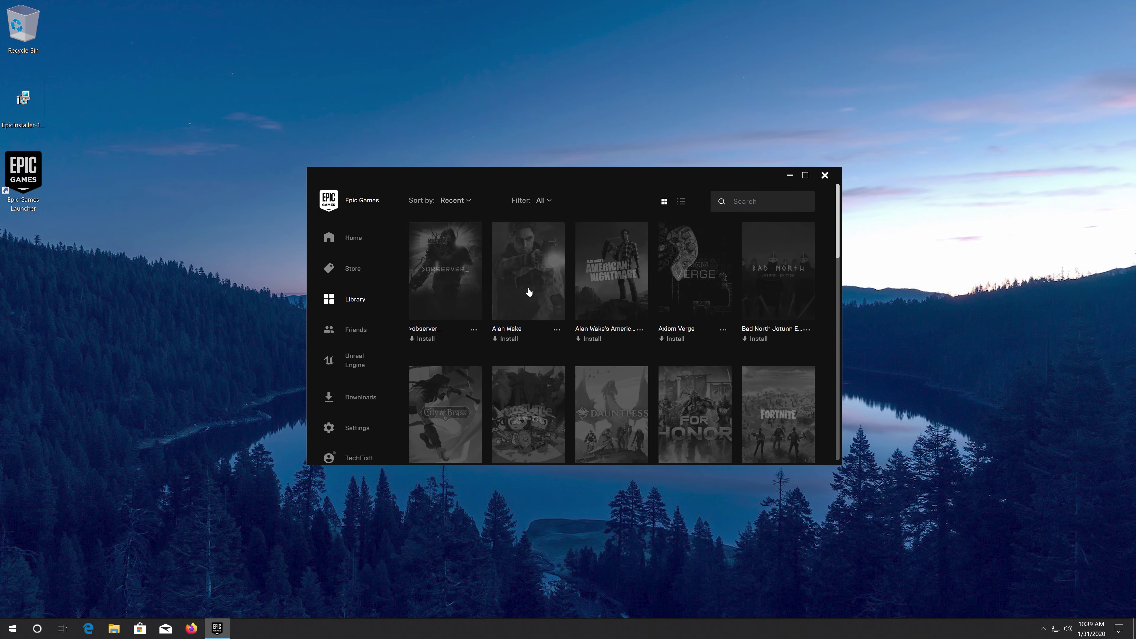
- Install Fortnite from the library into C:\Program Files\Epic Games with Auto-Update and Create Shortcut enabled, and allow the launcher to make changes
{"action": "scroll", "coordinate": [529, 292], "scroll_direction": "down", "scroll_amount": 2}
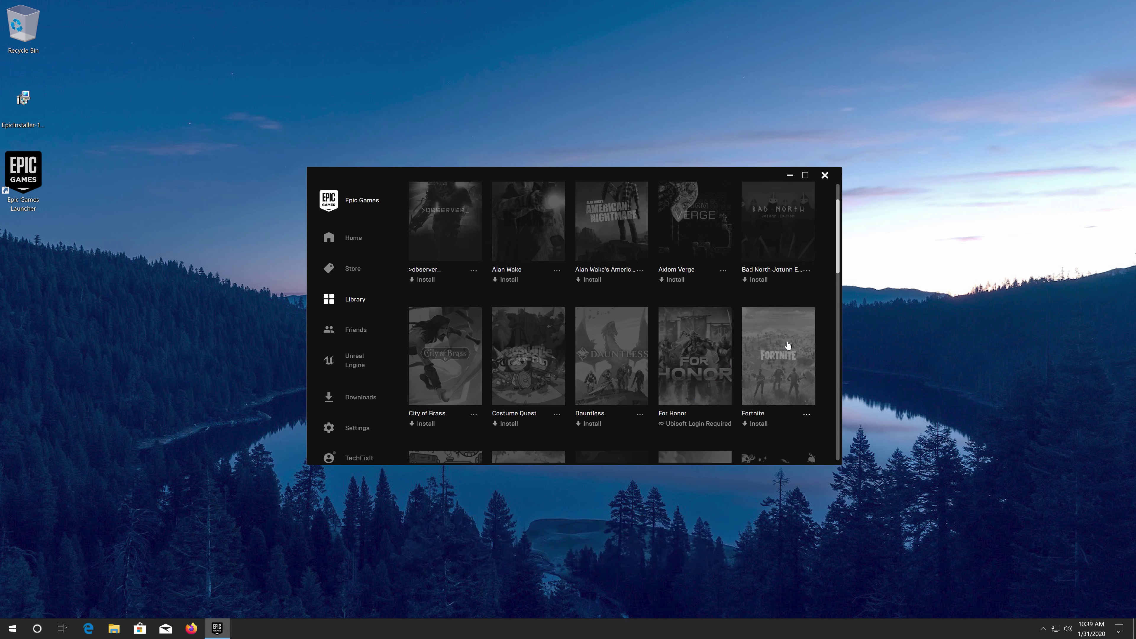
{"action": "left_click", "coordinate": [785, 344]}
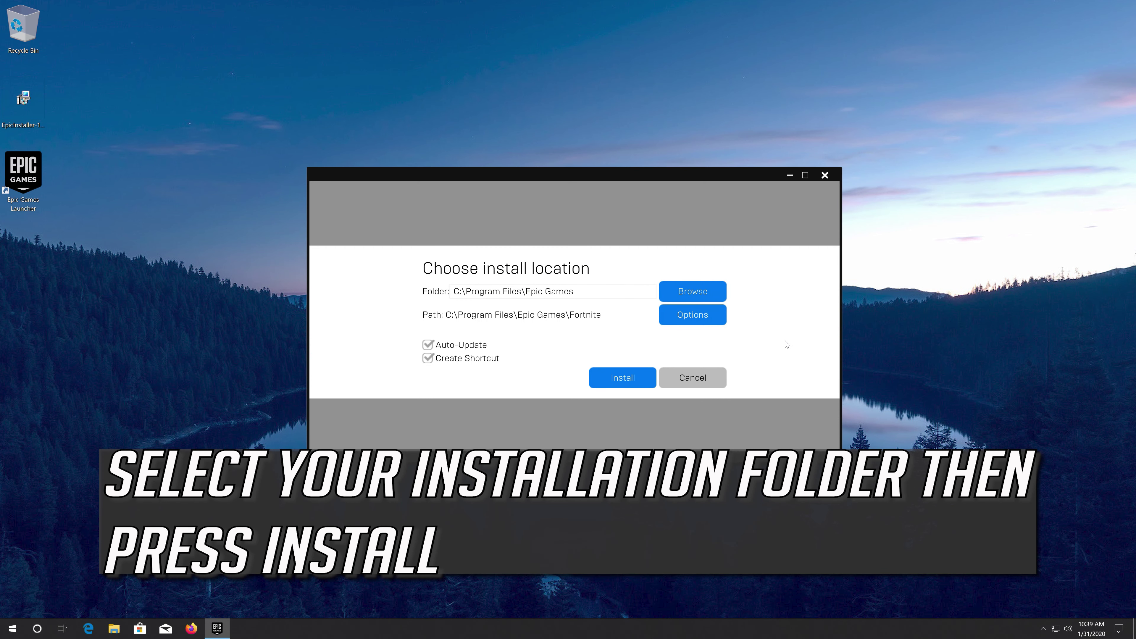
{"action": "key", "text": "shift+Right"}
{"action": "key", "text": "shift+Right"}
{"action": "key", "text": "shift+Right"}
{"action": "key", "text": "shift+Right"}
{"action": "key", "text": "shift+Right"}
{"action": "key", "text": "shift+Right"}
{"action": "key", "text": "shift+Right"}
{"action": "key", "text": "shift+Right"}
{"action": "key", "text": "shift+Right"}
{"action": "key", "text": "shift+Right"}
{"action": "key", "text": "shift+Right"}
{"action": "key", "text": "shift+Right"}
{"action": "key", "text": "shift+Right"}
{"action": "key", "text": "shift+Right"}
{"action": "key", "text": "shift+Right"}
{"action": "key", "text": "shift+Right"}
{"action": "key", "text": "shift+Right"}
{"action": "key", "text": "shift+Right"}
{"action": "key", "text": "shift+Right"}
{"action": "key", "text": "shift+Right"}
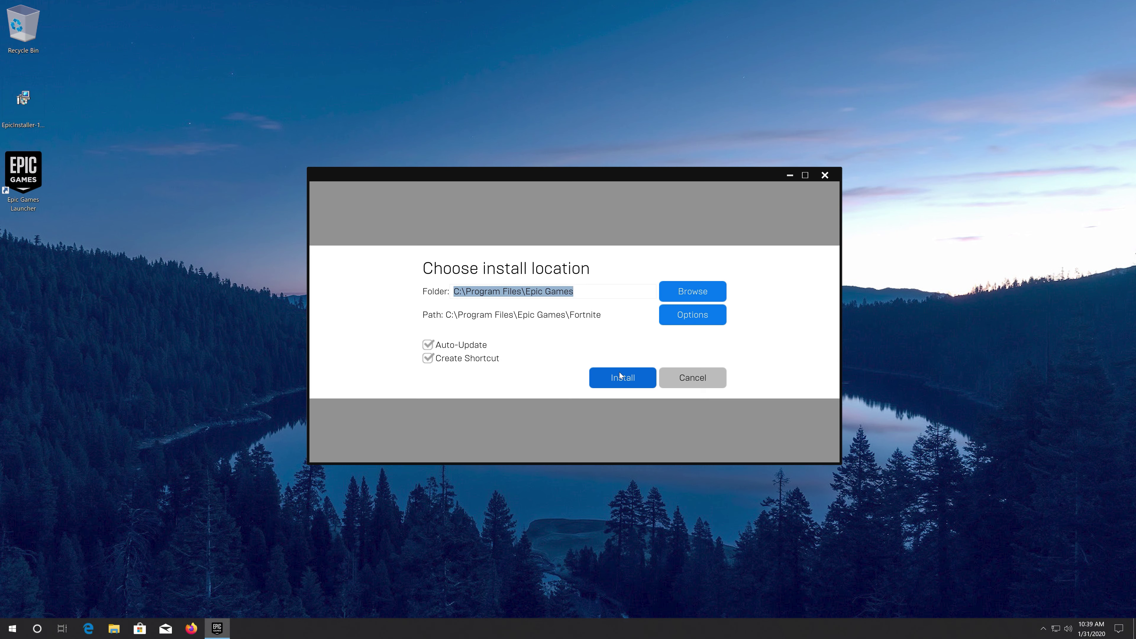
{"action": "left_click", "coordinate": [620, 372]}
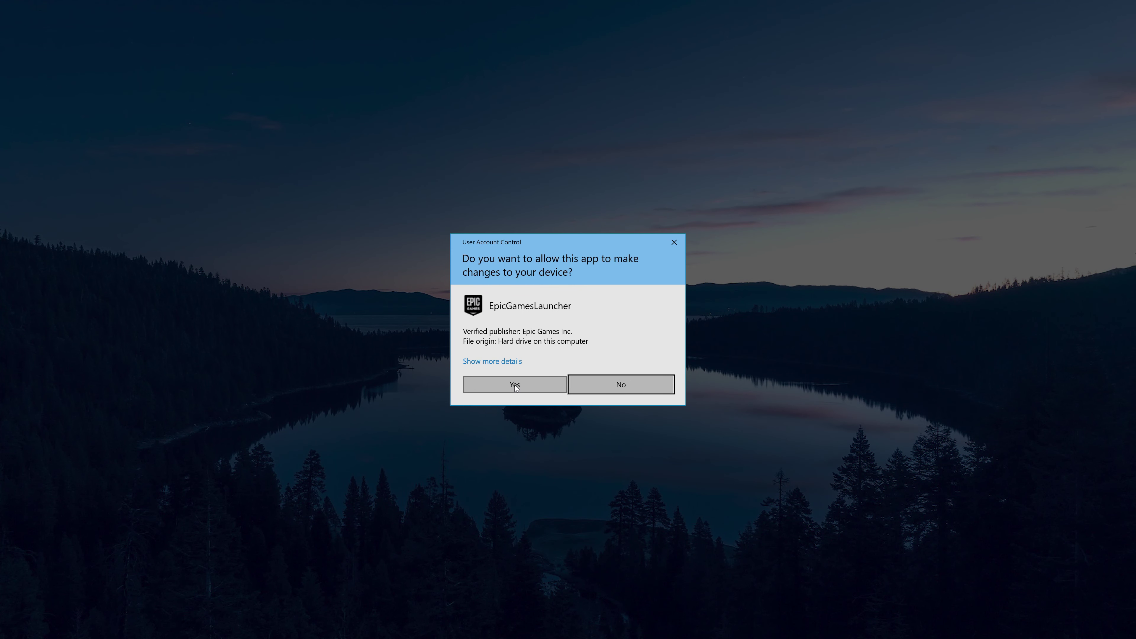
{"action": "left_click", "coordinate": [514, 384]}
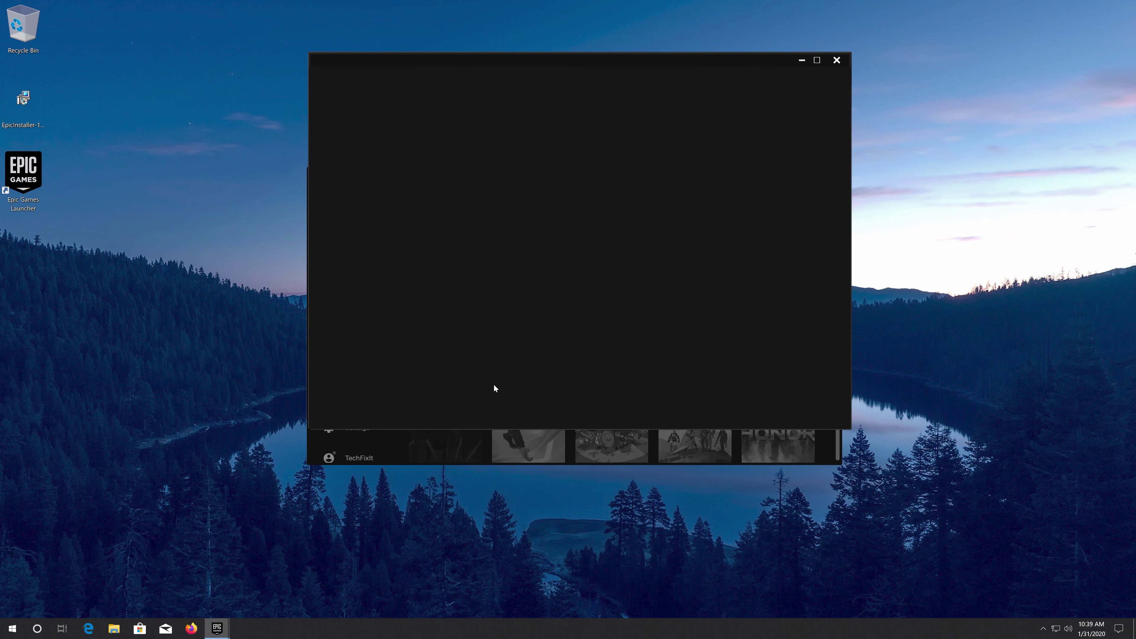
- Close the blank extra window and open the launcher's downloads view to check Fortnite's installation progress
{"action": "left_click", "coordinate": [834, 61]}
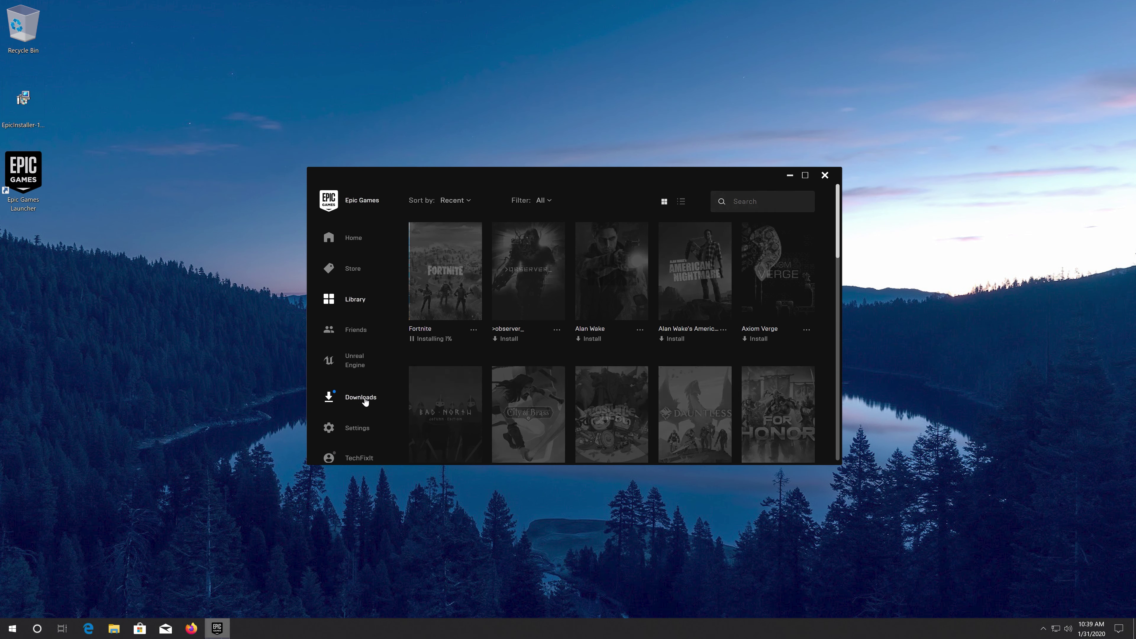
{"action": "left_click", "coordinate": [364, 399]}
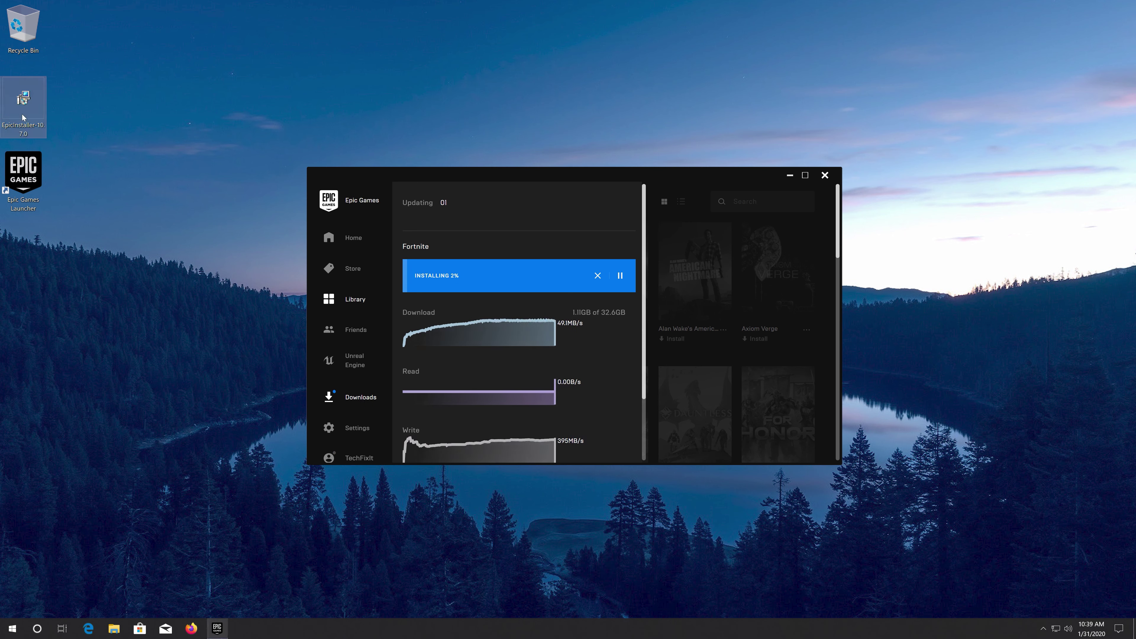
- Delete the EpicInstaller file from the desktop and empty the Recycle Bin
{"action": "right_click", "coordinate": [19, 104]}
{"action": "left_click", "coordinate": [45, 280]}
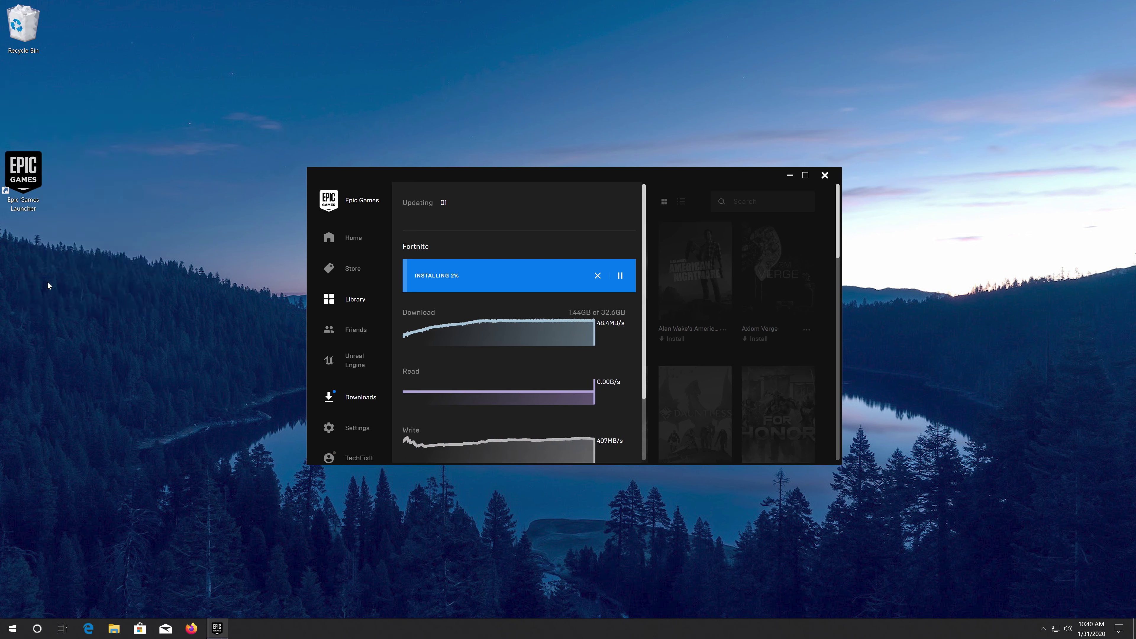
{"action": "right_click", "coordinate": [18, 17]}
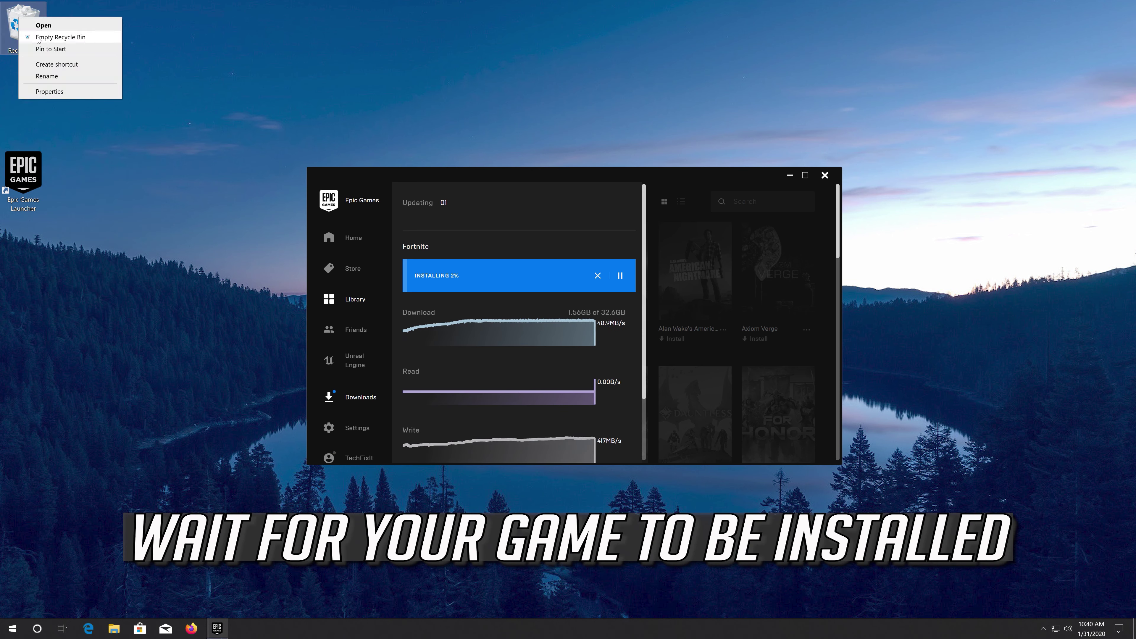
{"action": "left_click", "coordinate": [49, 37]}
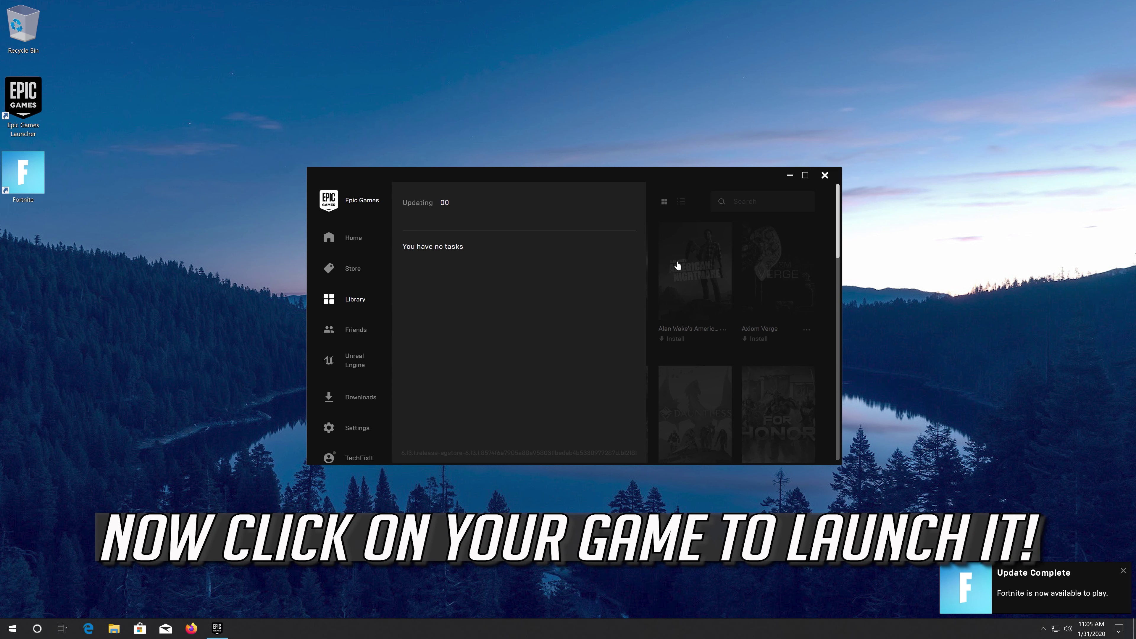
- Launch the installed Fortnite game and allow the EasyAntiCheat Service to make changes to the device
{"action": "left_click", "coordinate": [708, 261]}
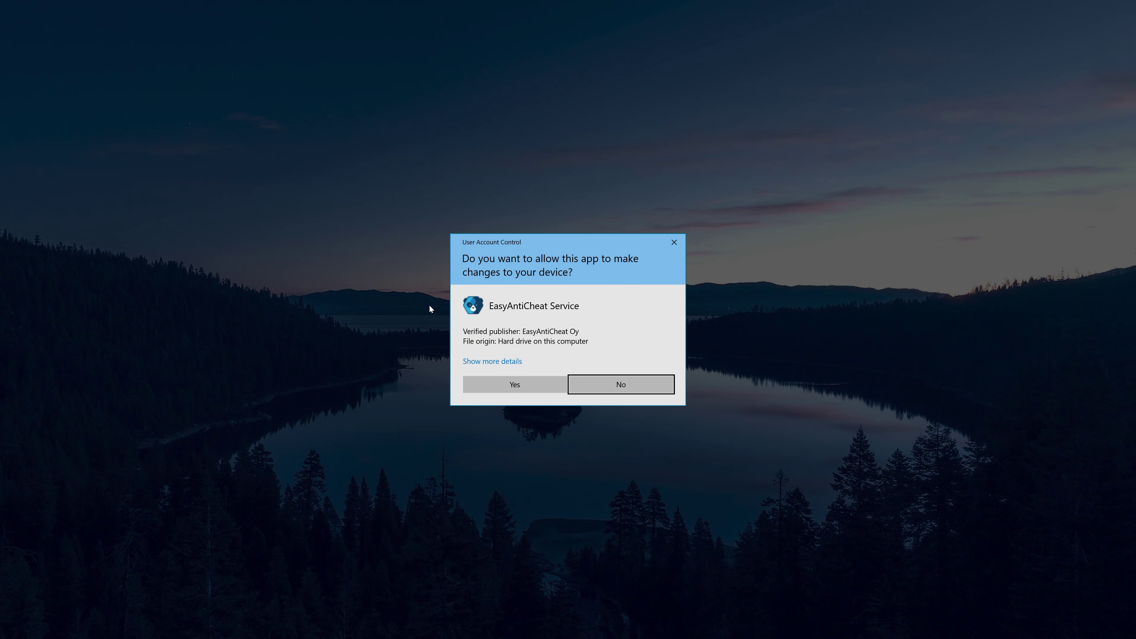
{"action": "left_click", "coordinate": [516, 387]}
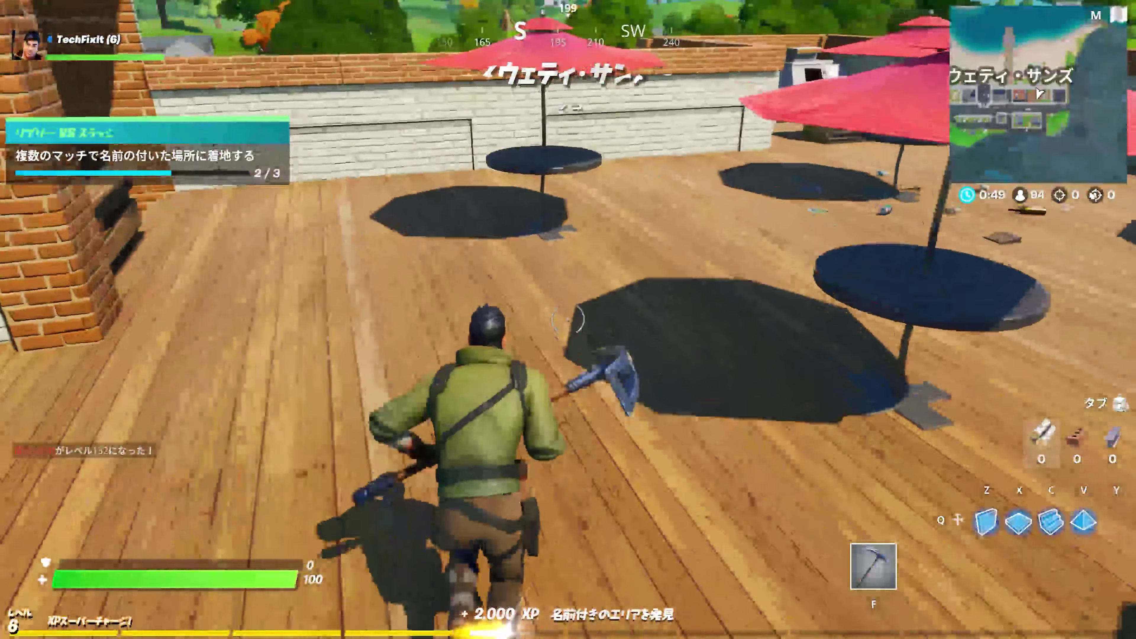
{"action": "key", "text": "w"}
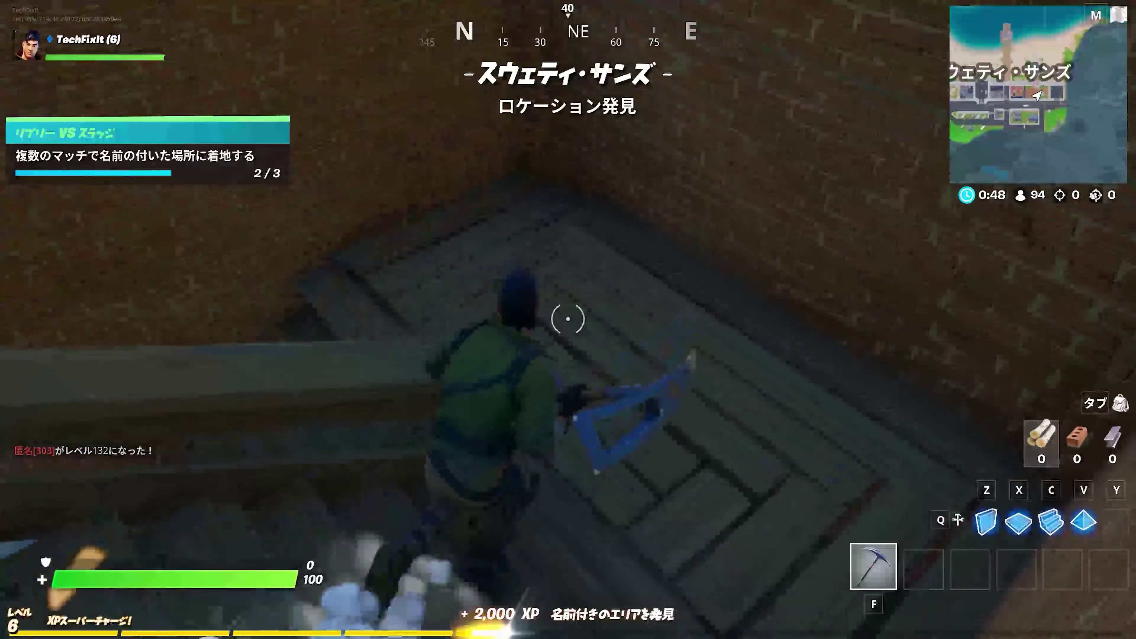
- Go through the upper floor of the brick building and open the door to the bedroom
{"action": "key", "text": "w"}
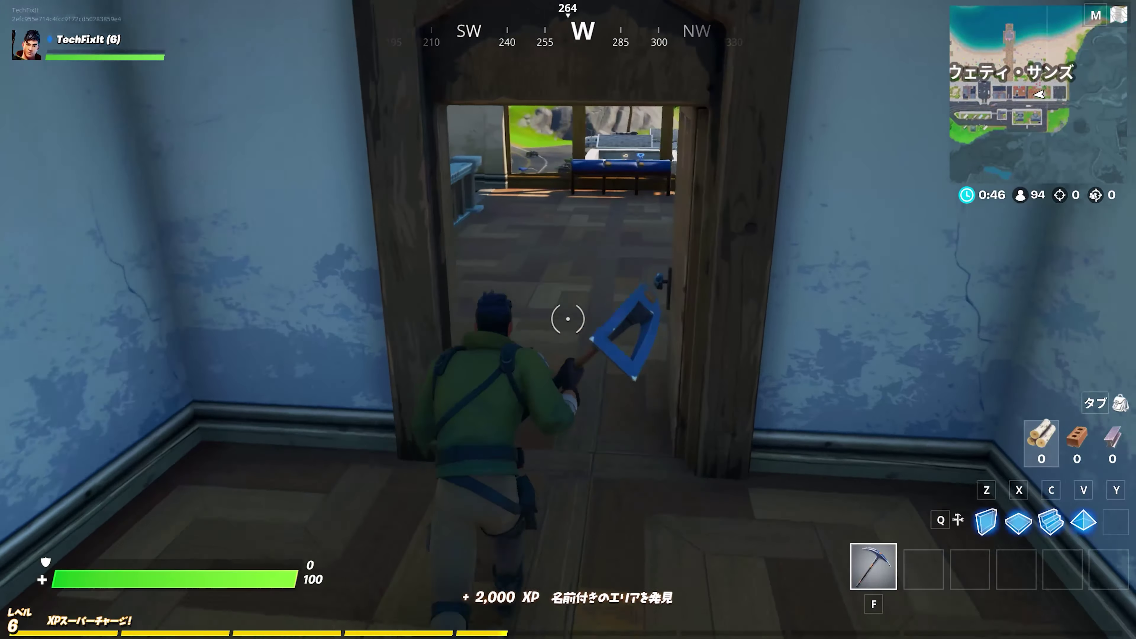
{"action": "key", "text": "w"}
{"action": "key", "text": "e"}
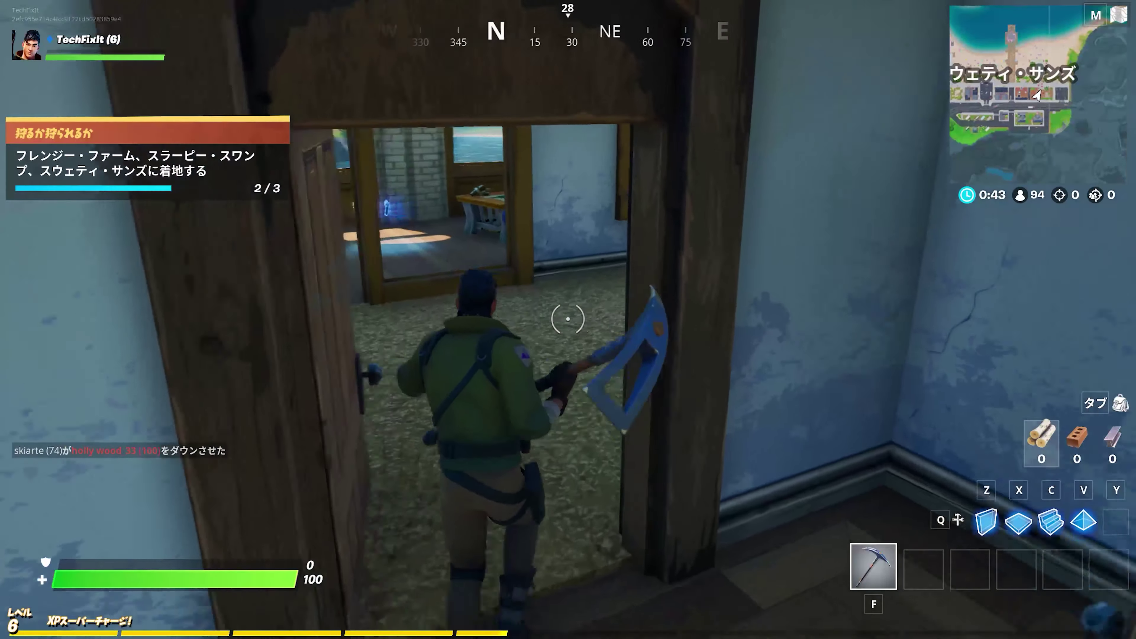
{"action": "key", "text": "w"}
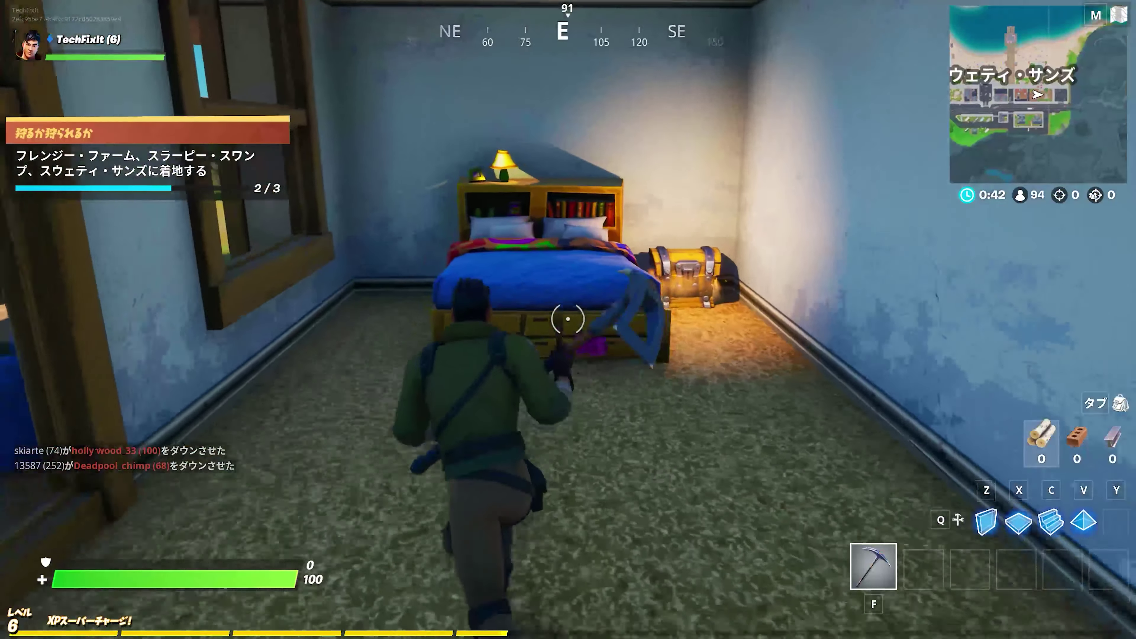
- Open the chest beside the blue bed and equip the submachine gun from its loot
{"action": "key", "text": "w"}
{"action": "key", "text": "e"}
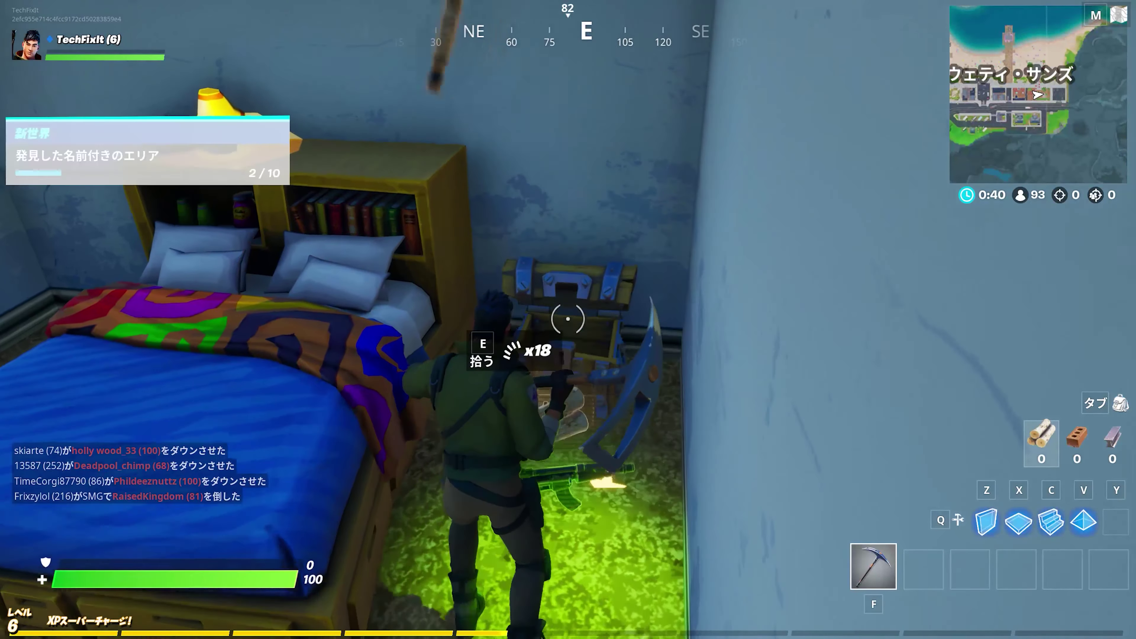
{"action": "key", "text": "e"}
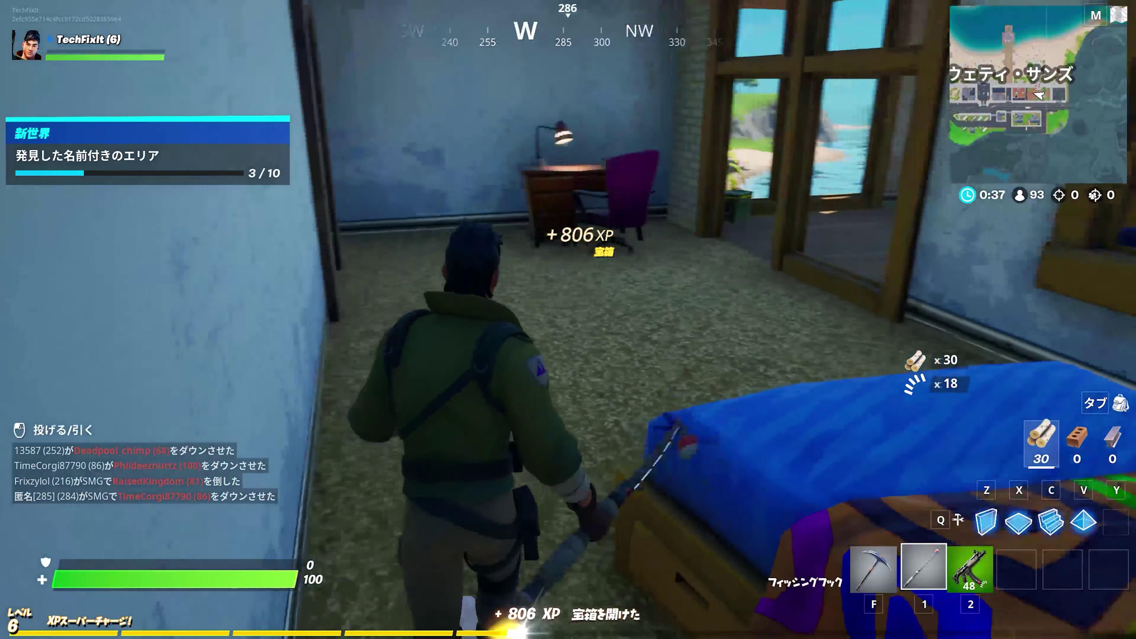
{"action": "key", "text": "2"}
- Open the green ammo box in the corner of the wood-floored room next to the bedroom
{"action": "key", "text": "w"}
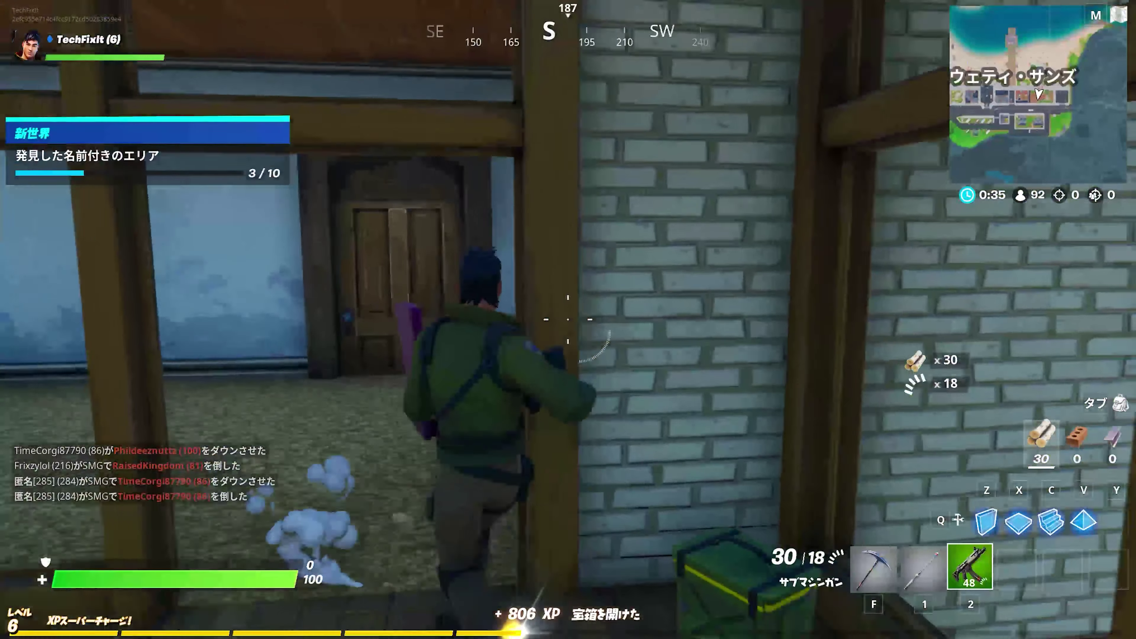
{"action": "key", "text": "w"}
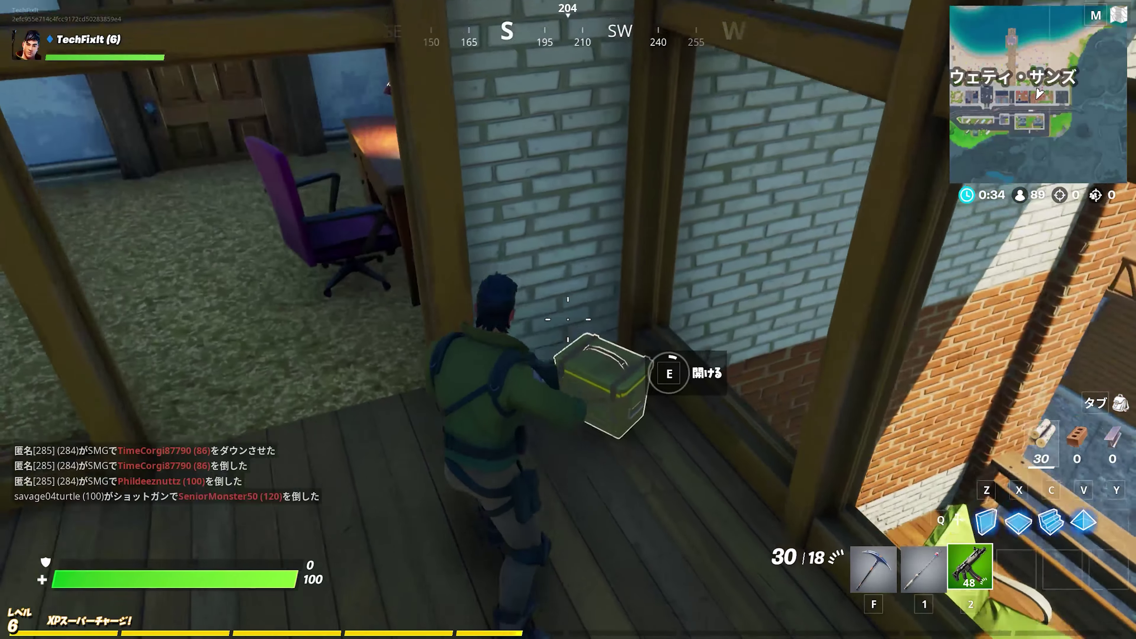
{"action": "key", "text": "e"}
- Shoot the enemy entering the bedroom with the submachine gun and advance to the dropped loot
{"action": "left_click", "coordinate": [568, 319]}
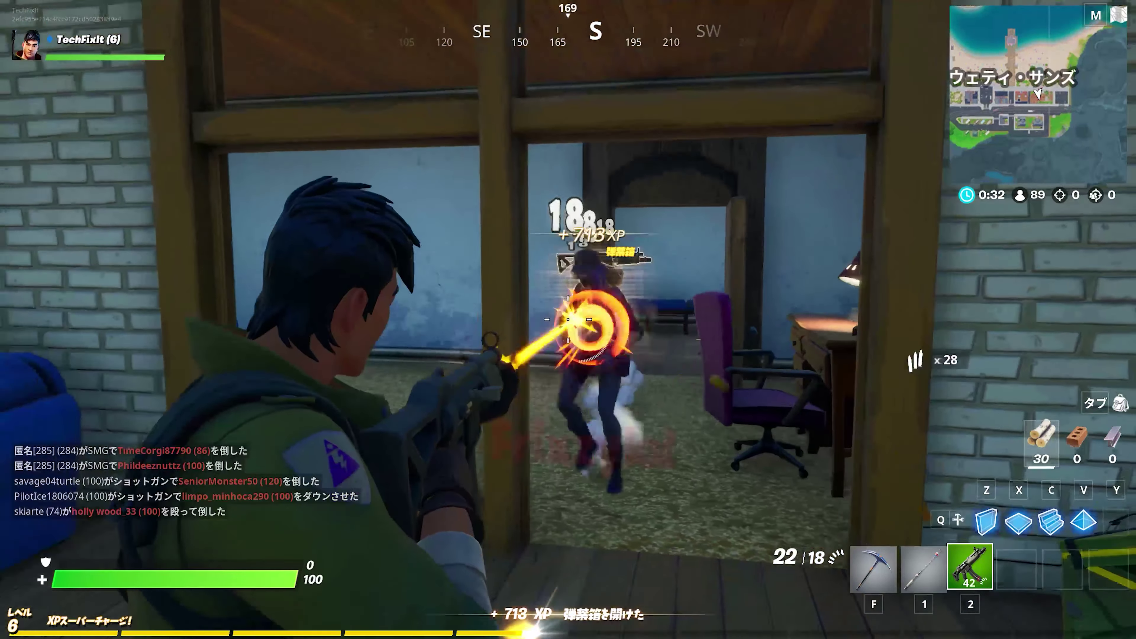
{"action": "left_click", "coordinate": [568, 318]}
{"action": "key", "text": "w"}
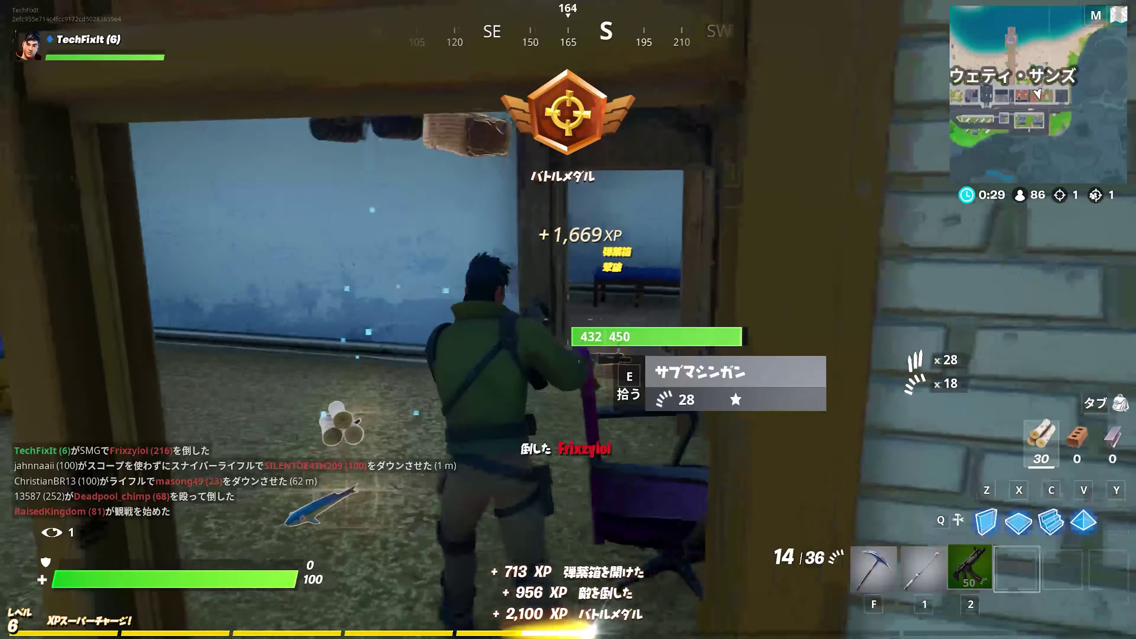
- Advance through the bedroom, eliminate the second enemy beyond the open door, and reload the submachine gun
{"action": "key", "text": "w"}
{"action": "key", "text": "w"}
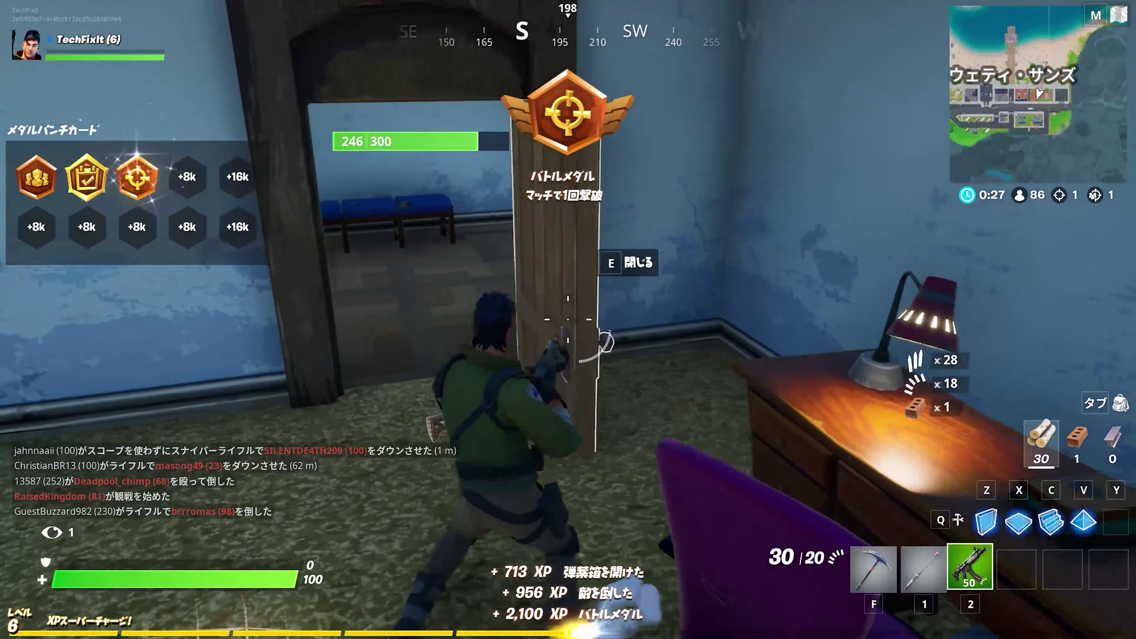
{"action": "key", "text": "w"}
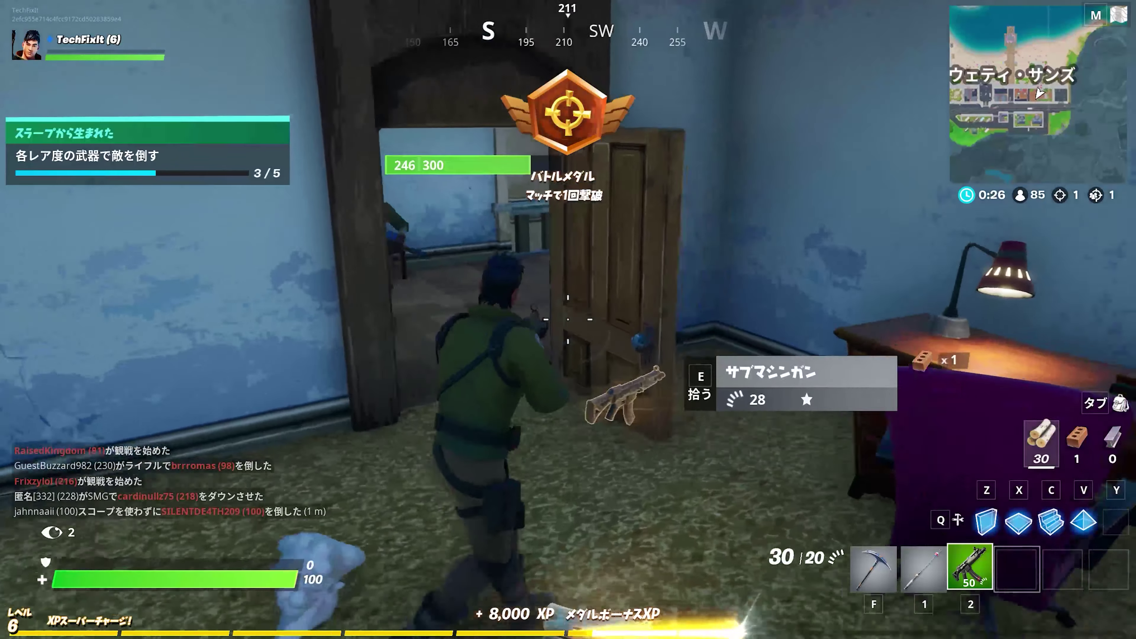
{"action": "left_click", "coordinate": [568, 319]}
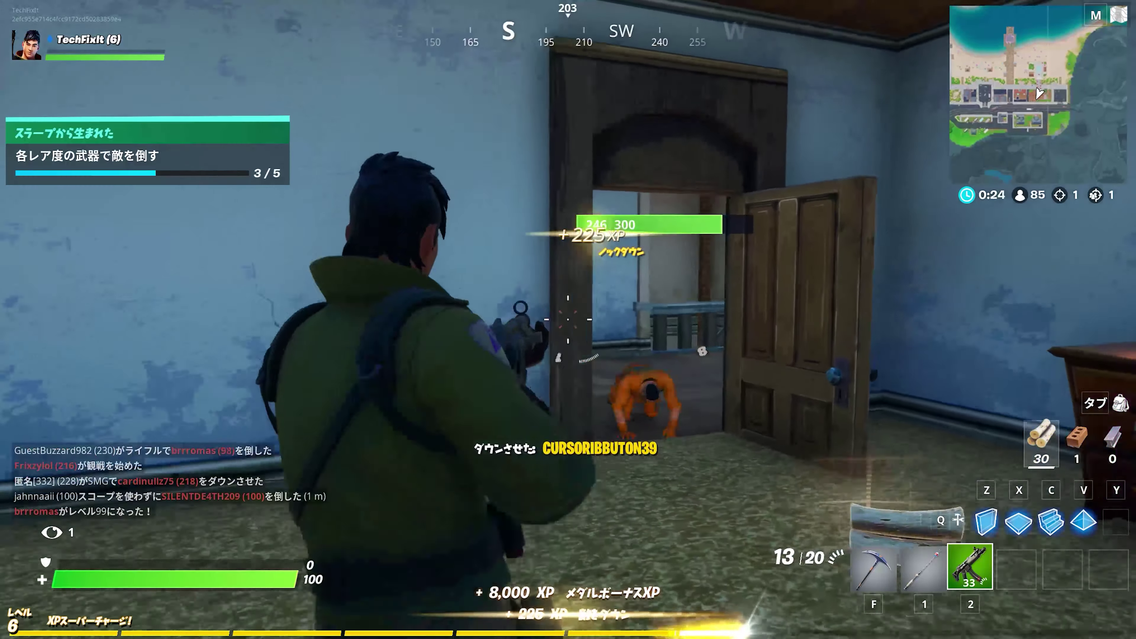
{"action": "key", "text": "r"}
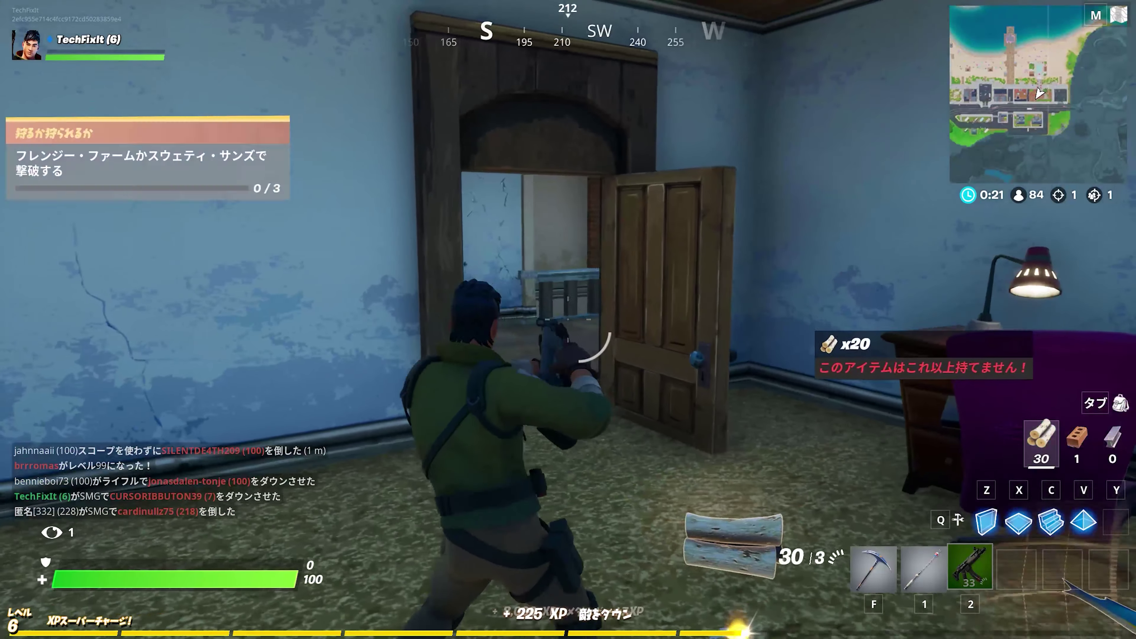
{"action": "key", "text": "w"}
{"action": "key", "text": "w"}
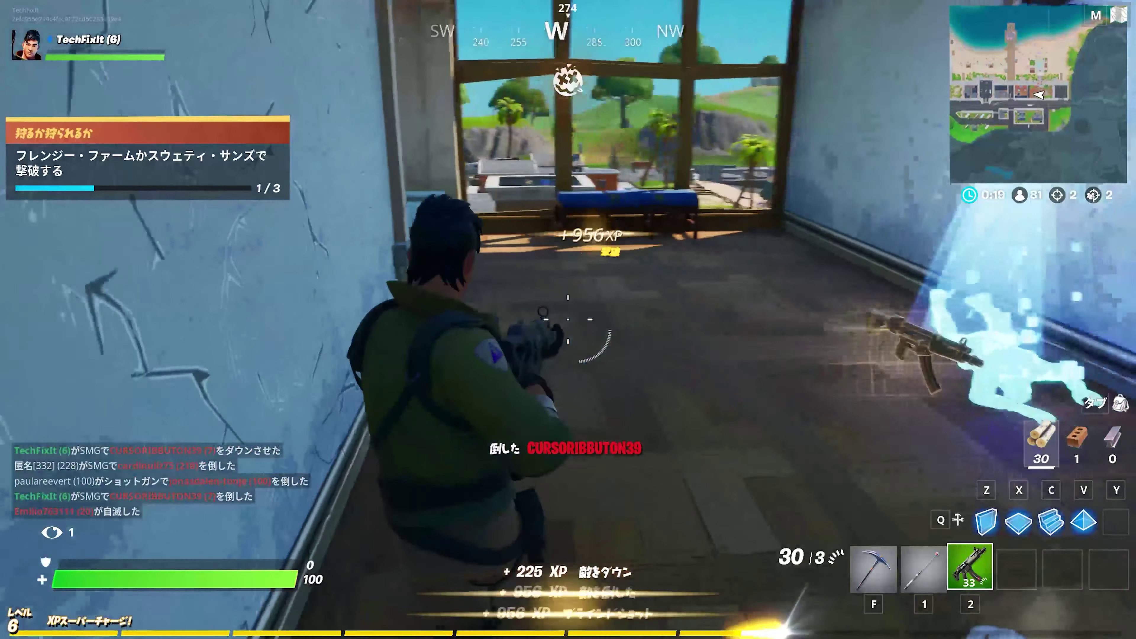